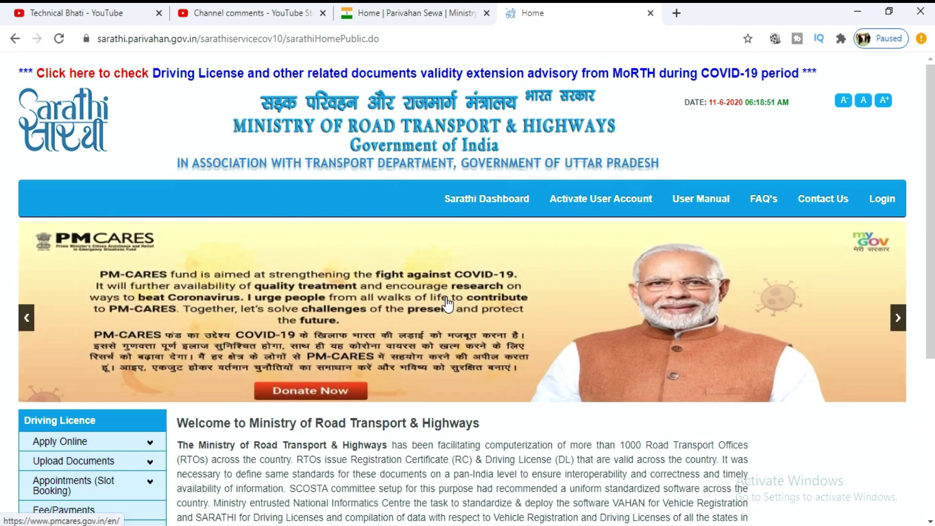
- Open Services on Driving Licence under Apply Online and continue past the instructions to the licence form
scroll(330, 295, "down", 3)
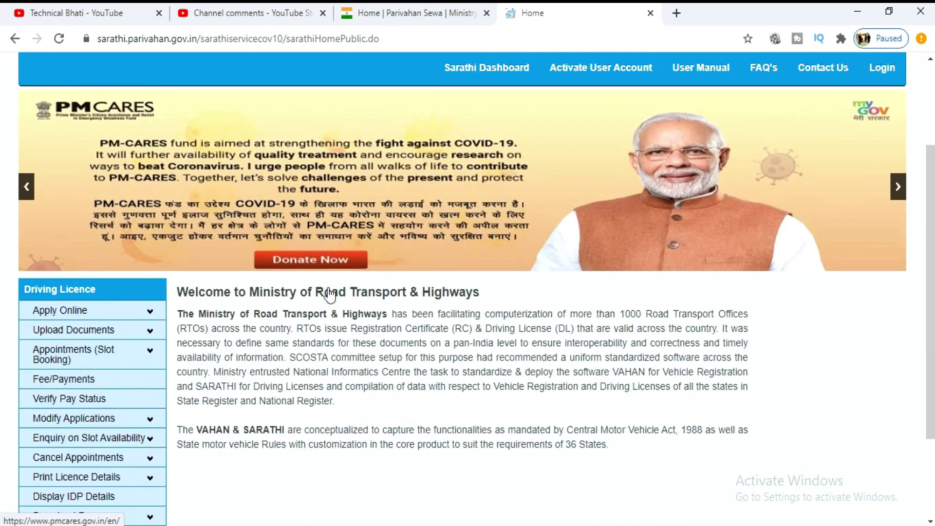
scroll(150, 369, "up", 3)
scroll(236, 367, "down", 2)
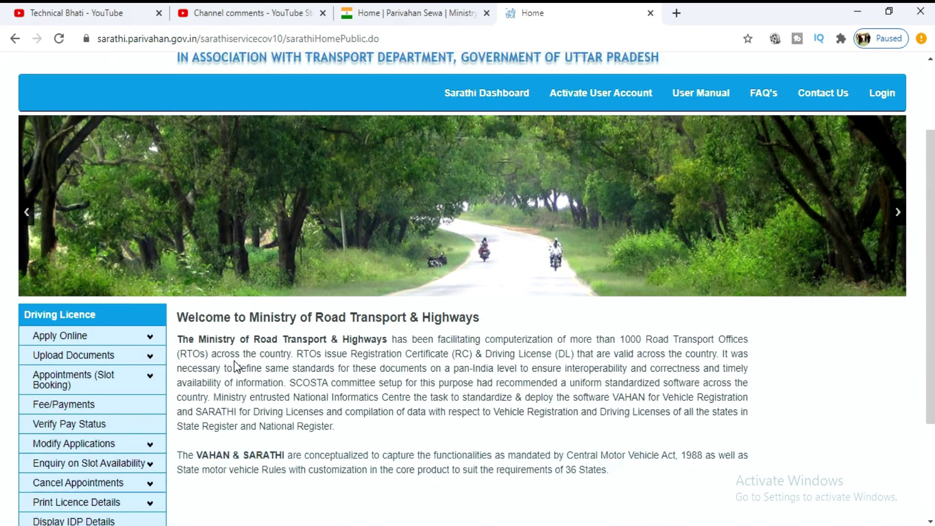
scroll(195, 351, "down", 1)
scroll(140, 300, "down", 2)
left_click(114, 226)
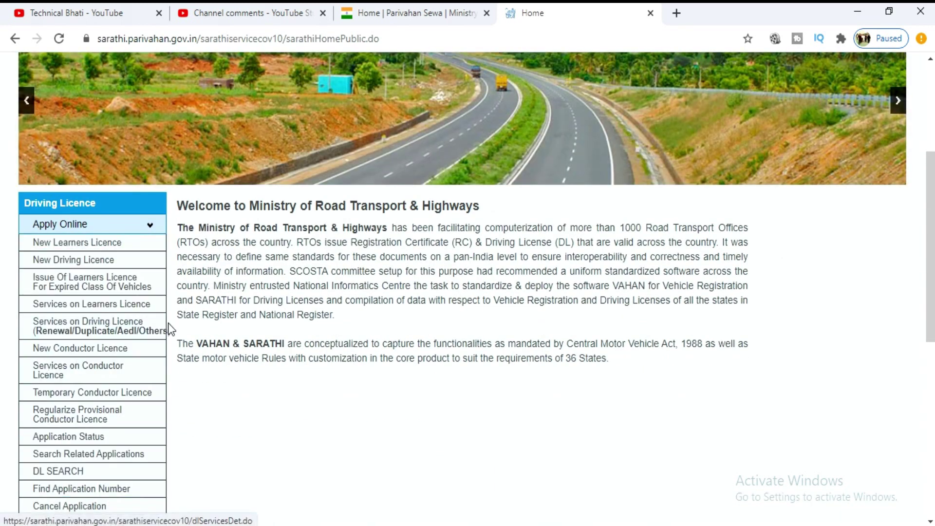
left_click(85, 334)
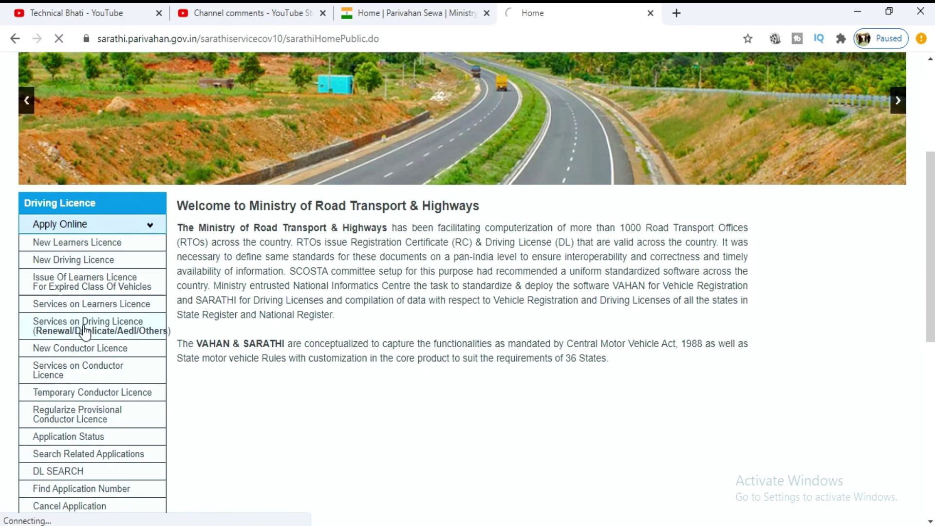
left_click(426, 438)
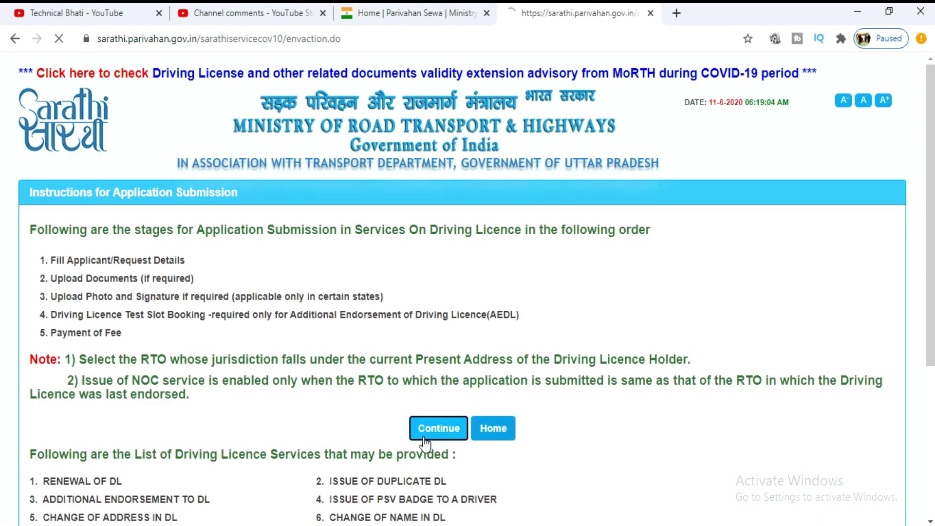
left_click(334, 218)
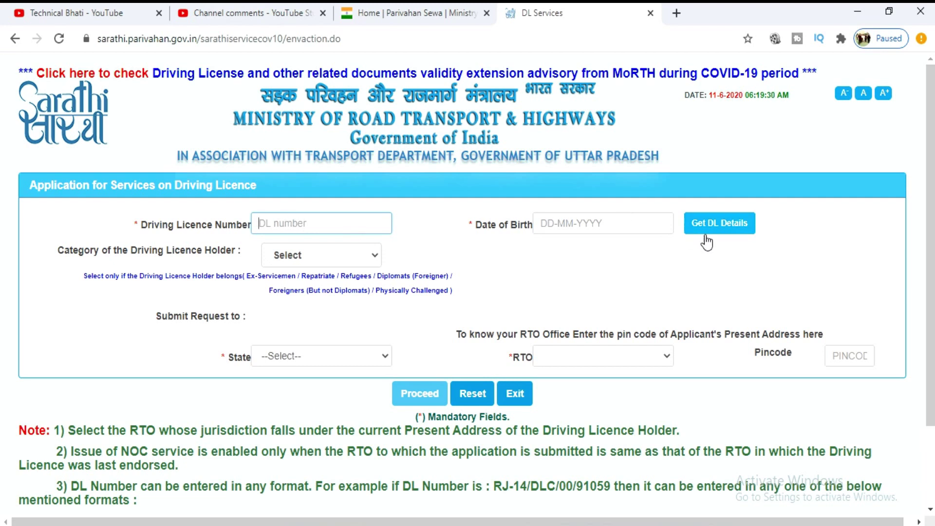
- Enter the holder's DL number and date of birth, then fetch the licence details
left_click(334, 228)
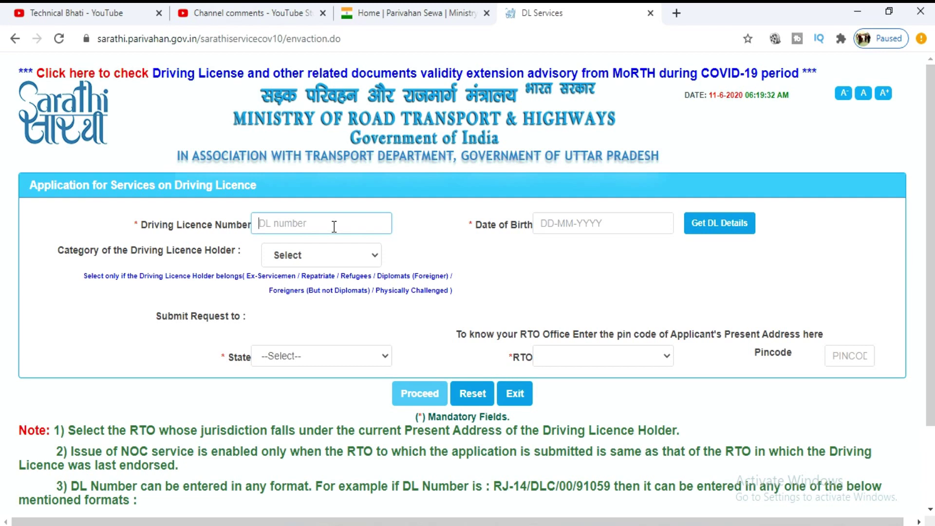
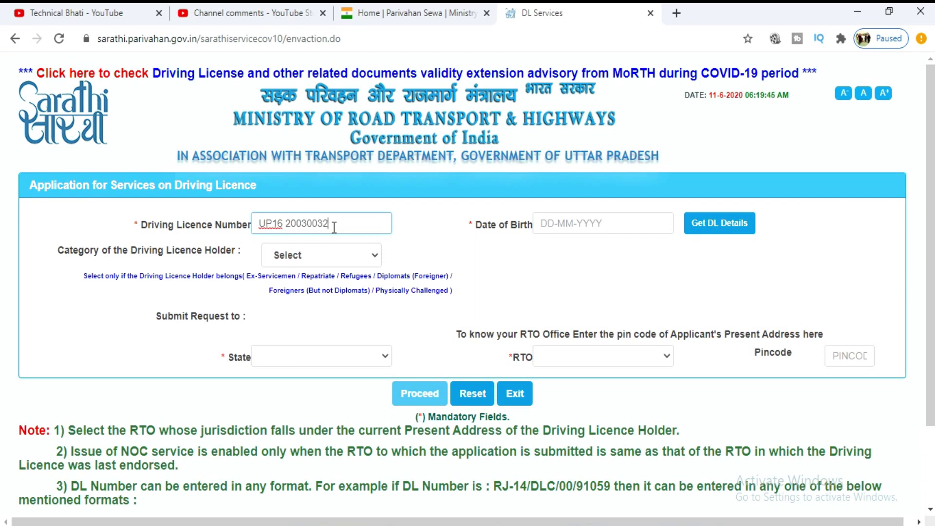
left_click(606, 224)
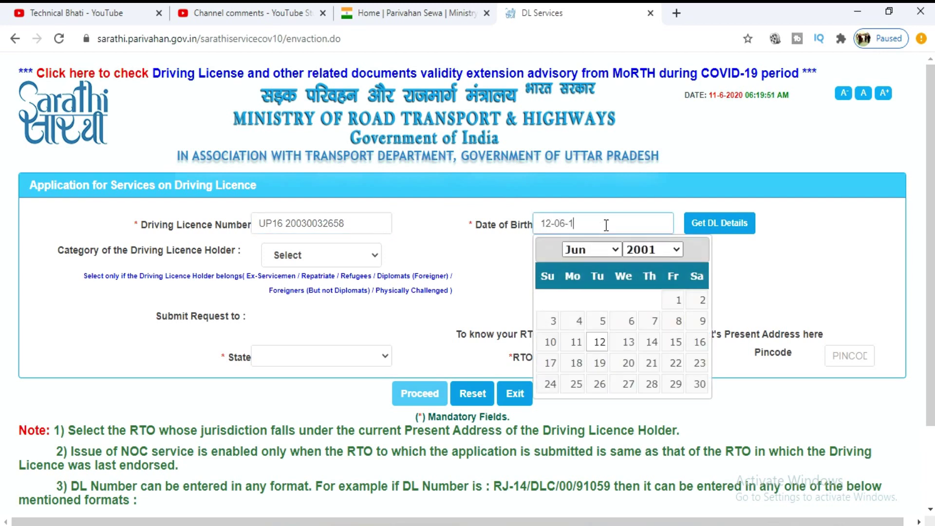
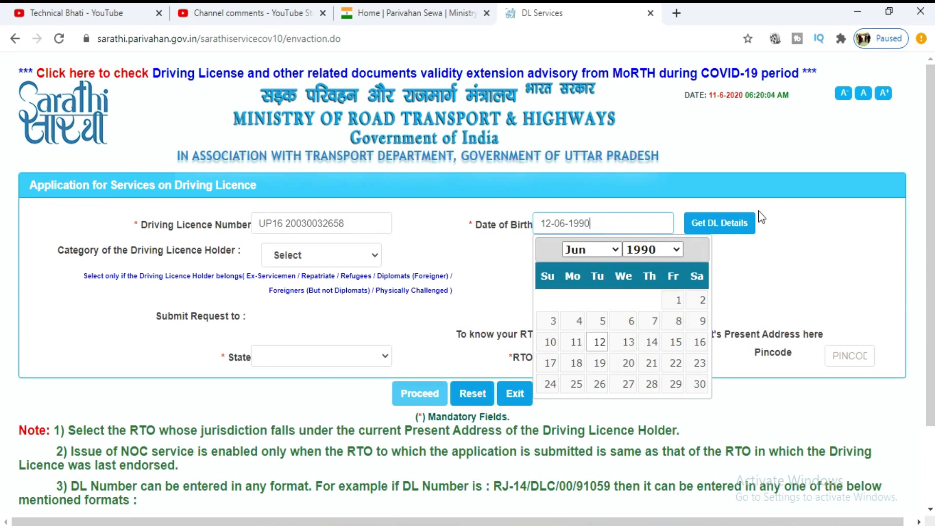
left_click(741, 227)
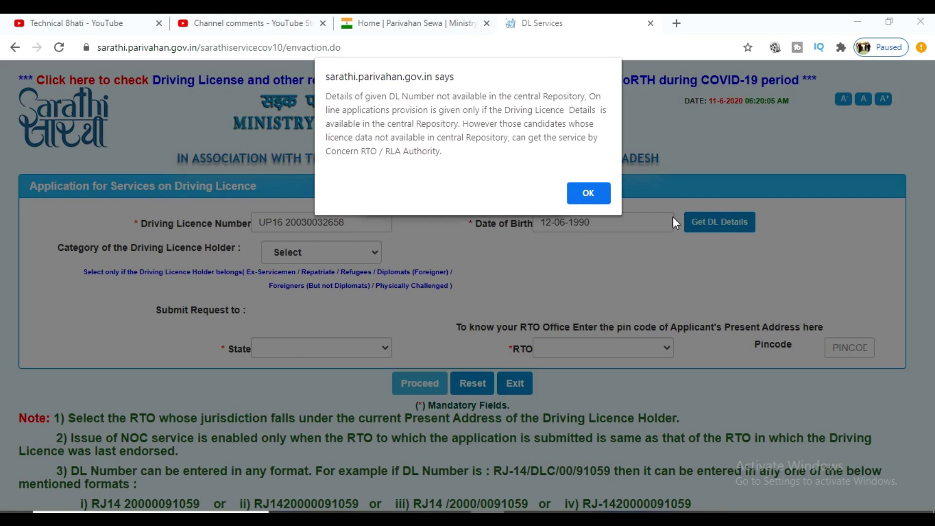
- Dismiss the licence-not-found alert and accept the redirect to DL Backlog Data Entry
left_click(589, 193)
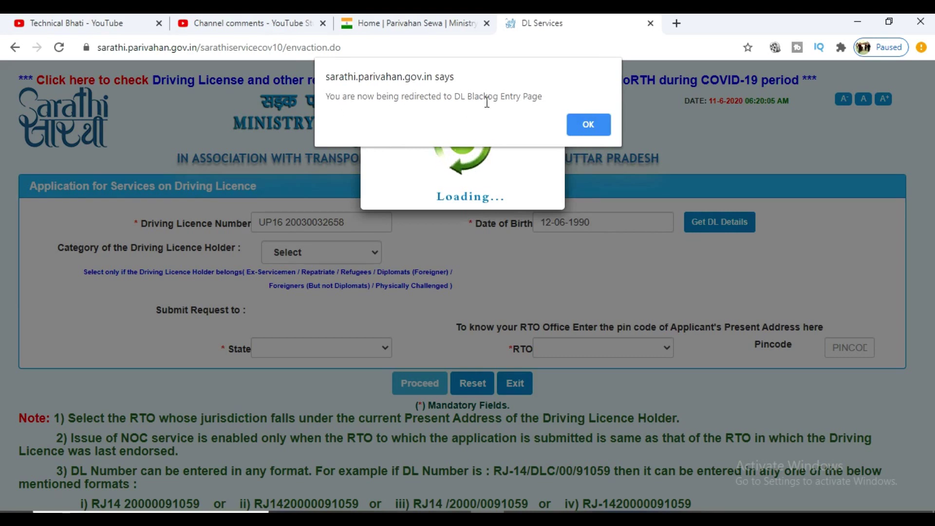
left_click(588, 120)
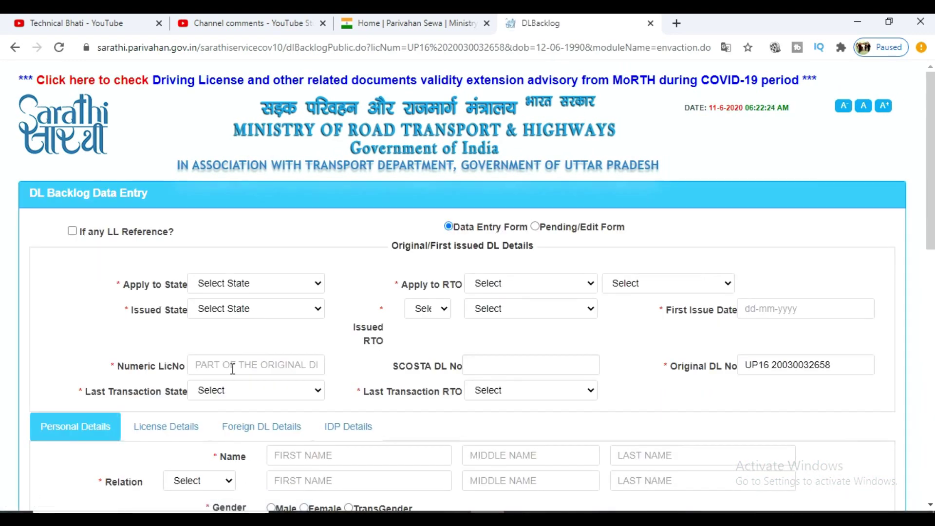
- Leave If any LL Reference? unticked and keep the form in Data Entry Form mode
scroll(233, 368, "down", 3)
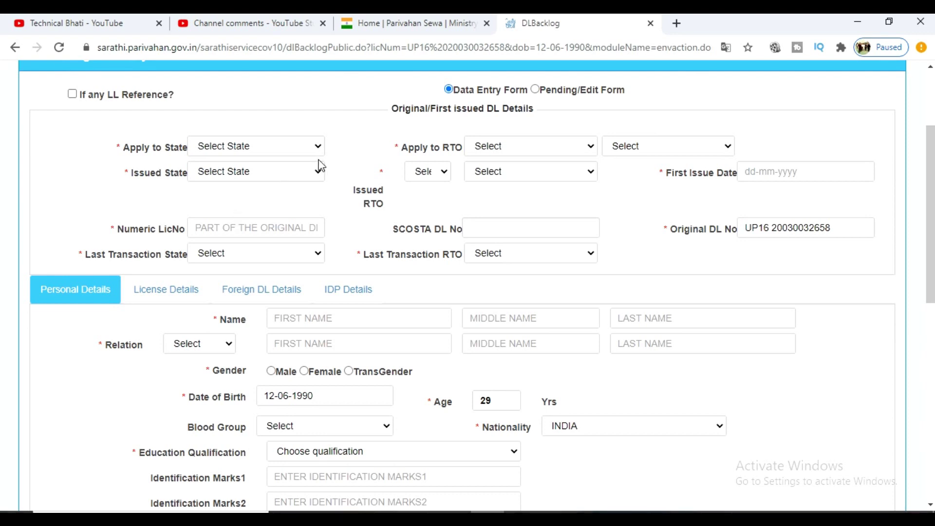
scroll(310, 142, "up", 1)
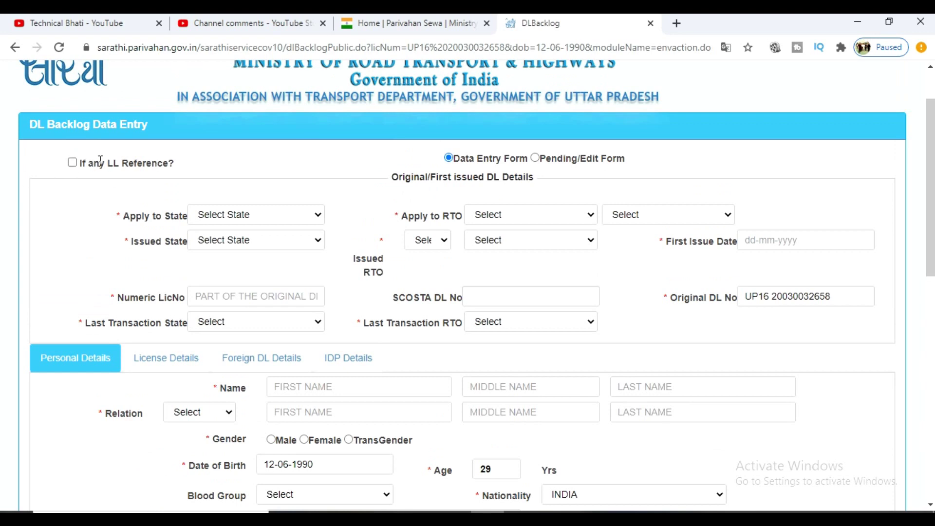
left_click(72, 163)
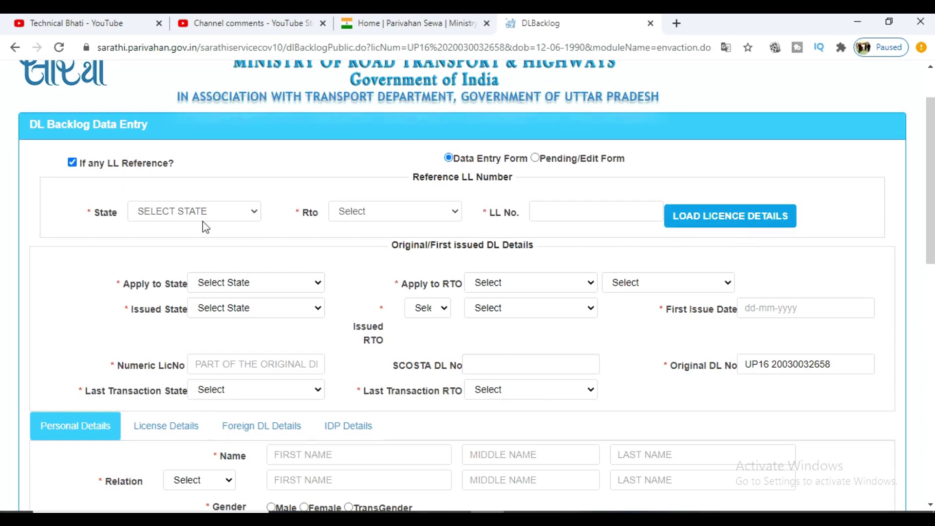
left_click(72, 164)
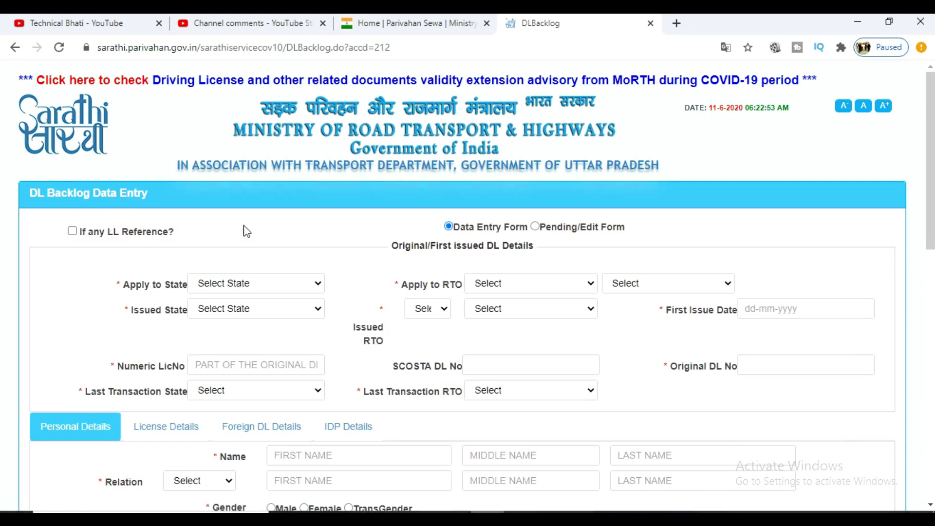
scroll(244, 230, "down", 1)
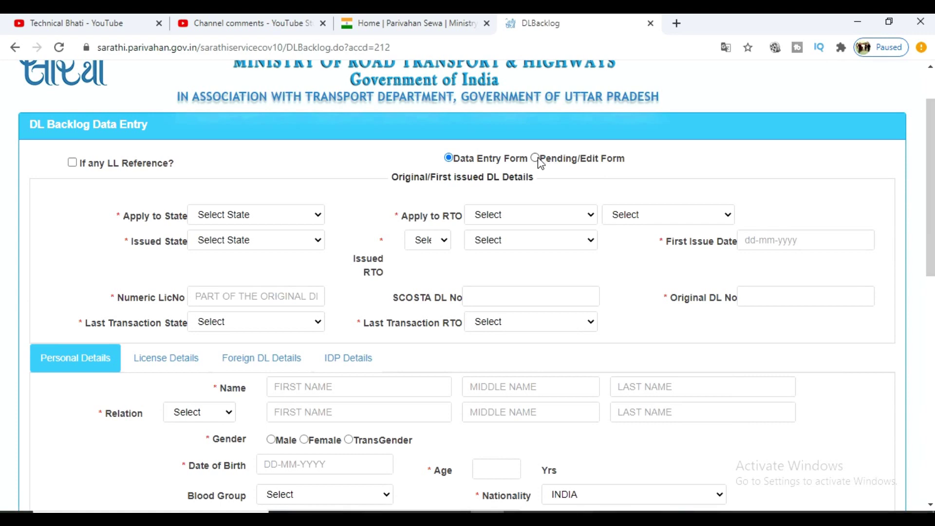
left_click(535, 158)
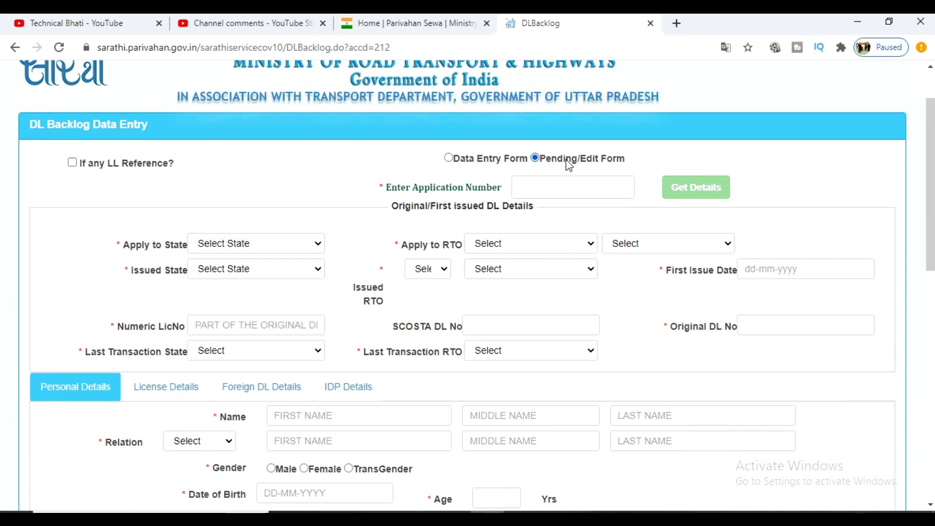
left_click(449, 157)
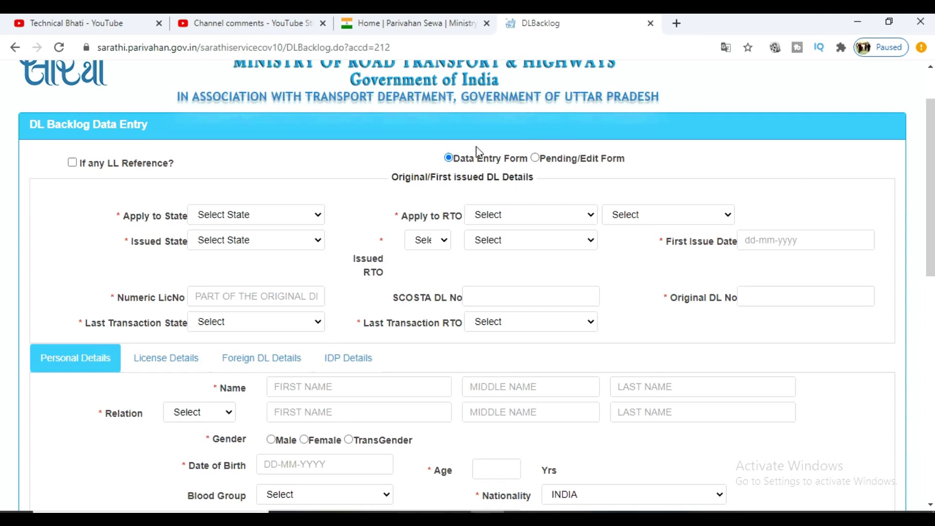
scroll(310, 218, "down", 1)
scroll(297, 205, "down", 2)
scroll(273, 162, "up", 1)
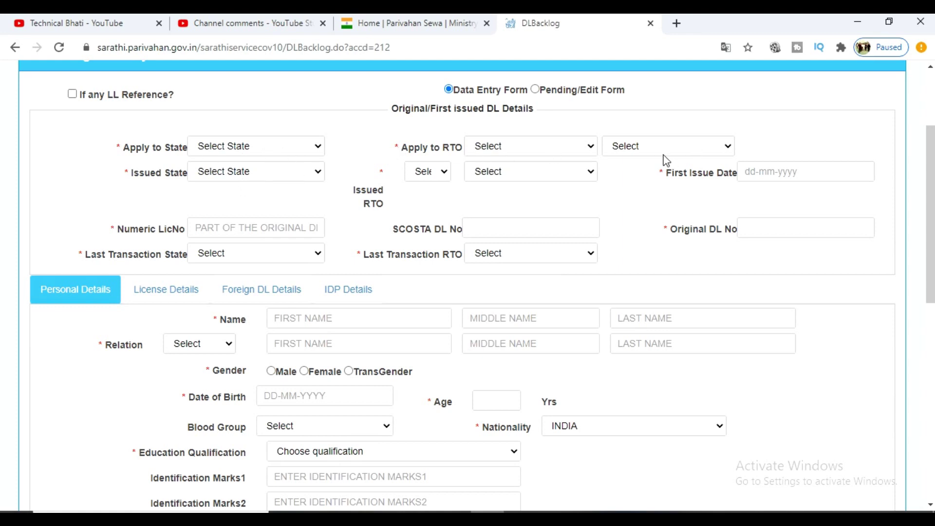
left_click(679, 151)
left_click(735, 124)
left_click(268, 151)
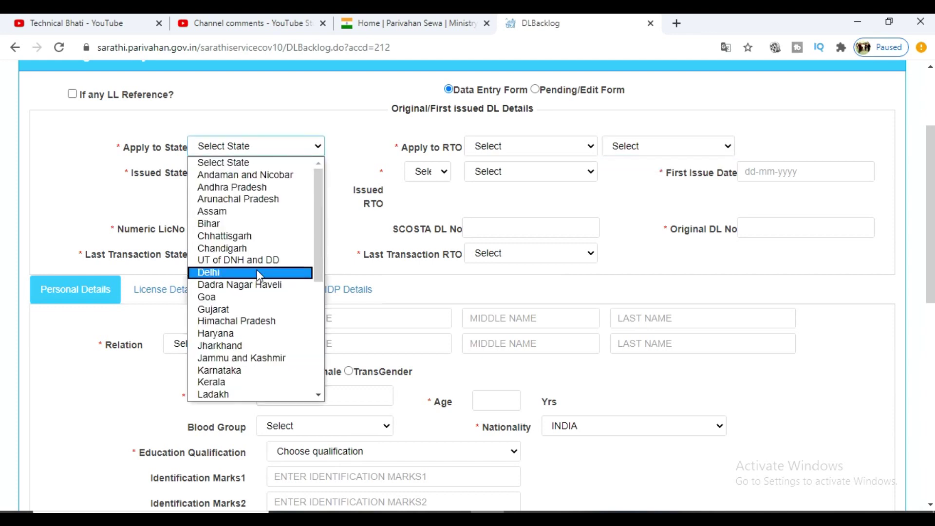
key("u")
key("w")
key("Up")
key("Return")
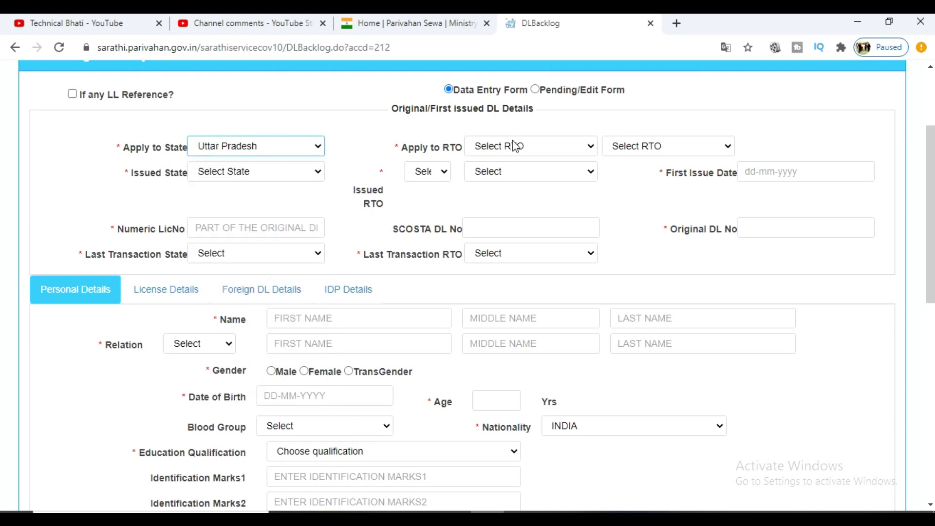
left_click(515, 146)
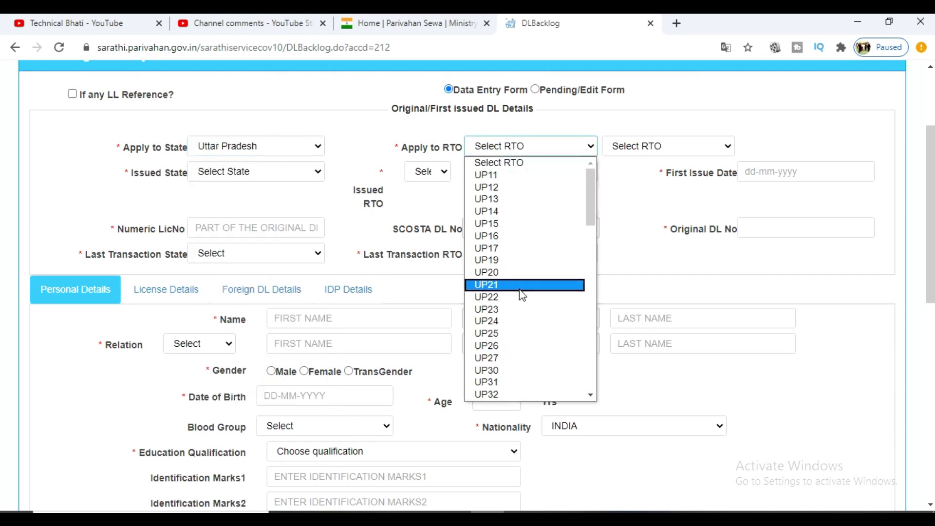
key("Down")
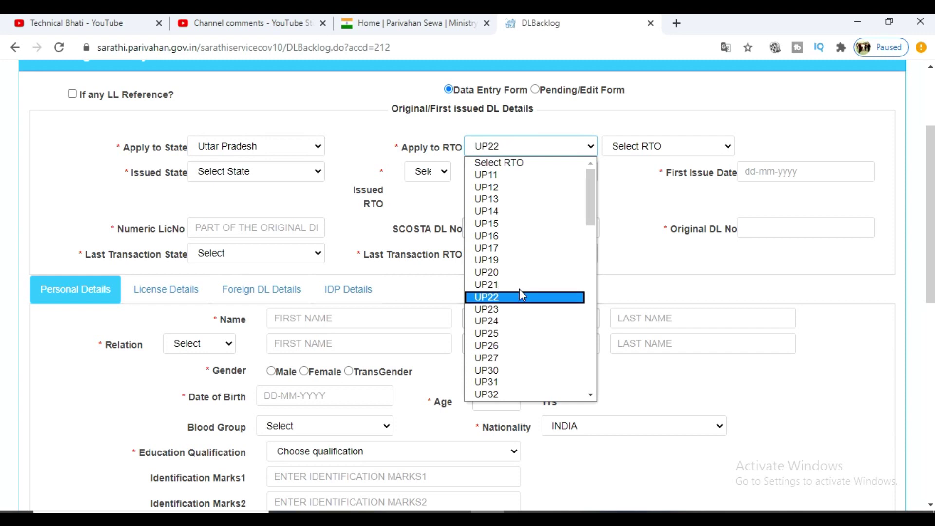
key("Up")
key("Up")
key("Up")
key("Up")
key("Up")
key("Up")
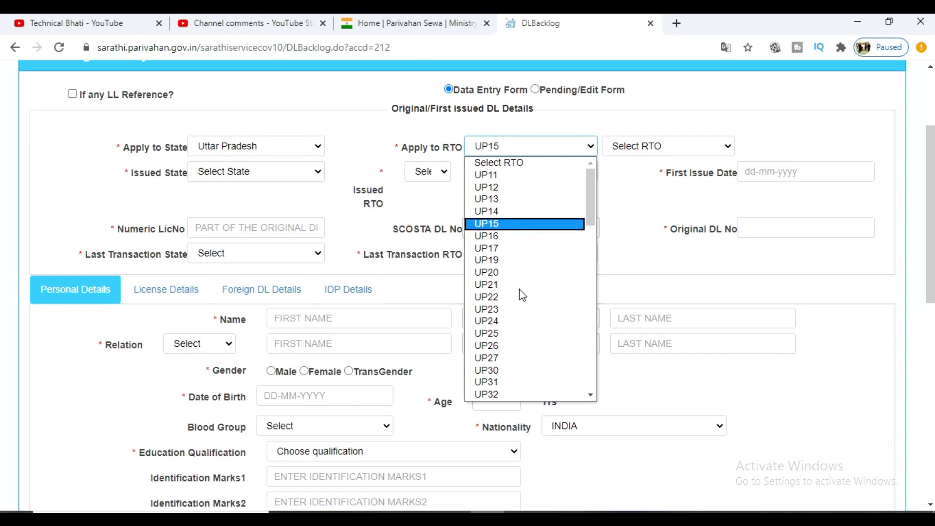
key("Down")
key("Return")
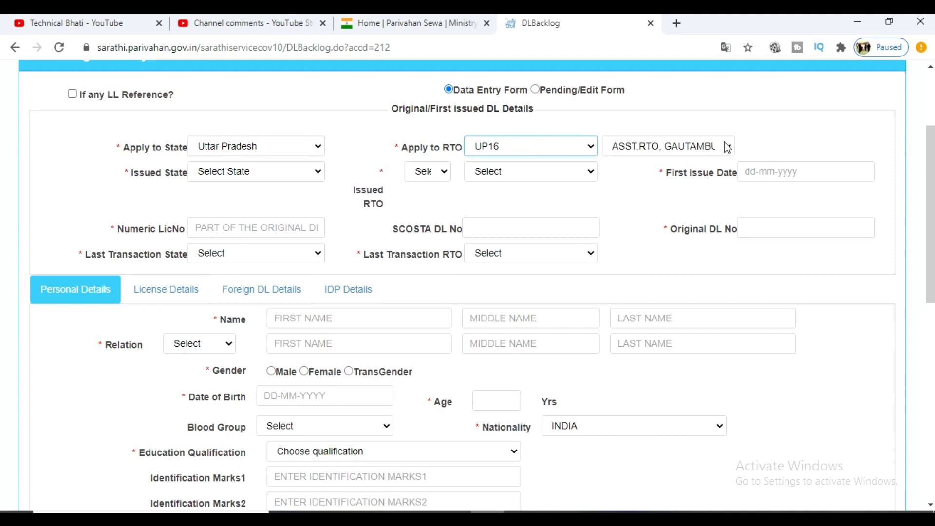
left_click(221, 173)
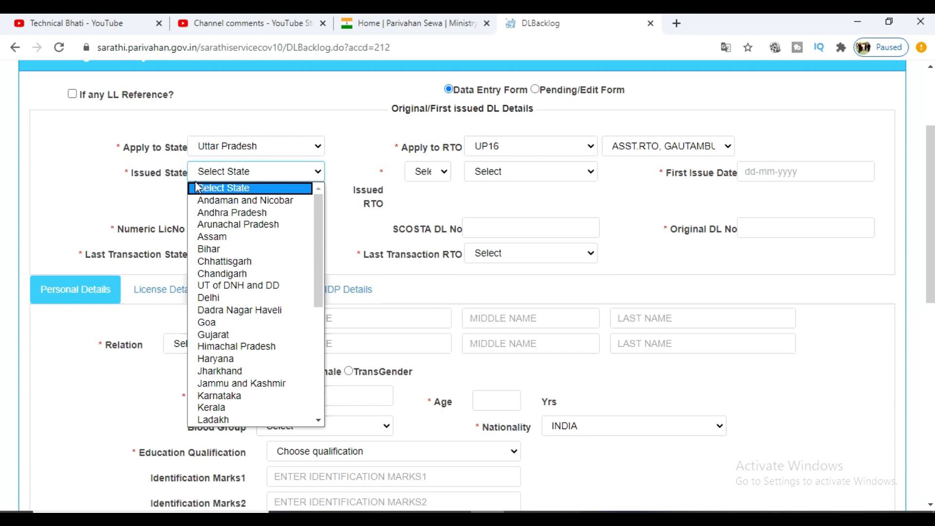
key("d")
key("Return")
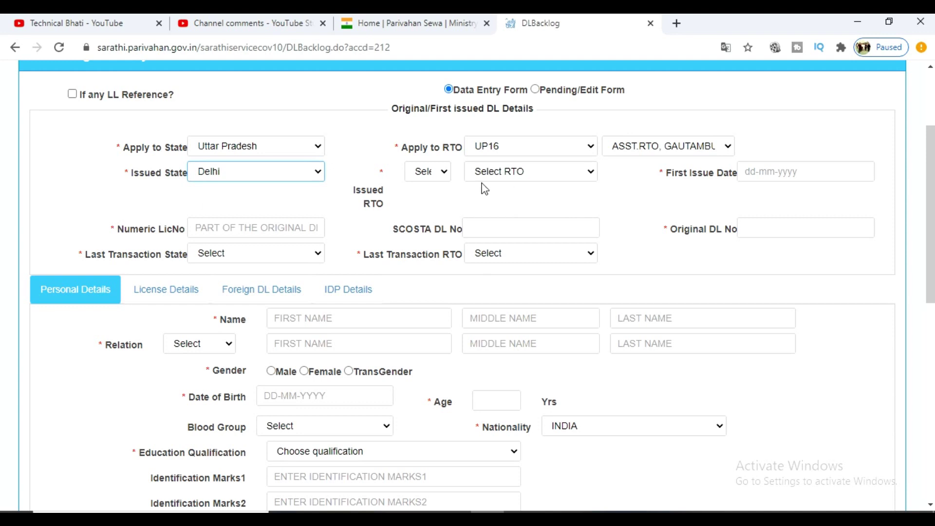
left_click(442, 172)
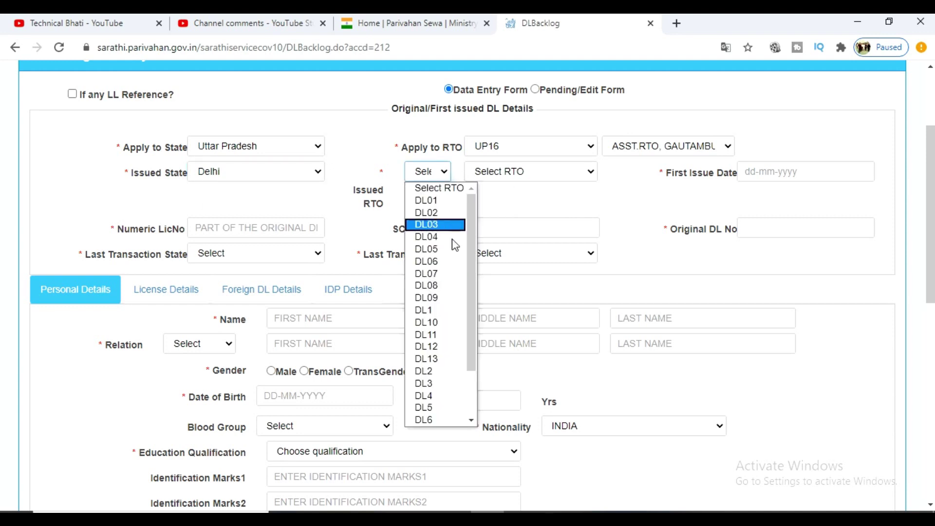
left_click(441, 297)
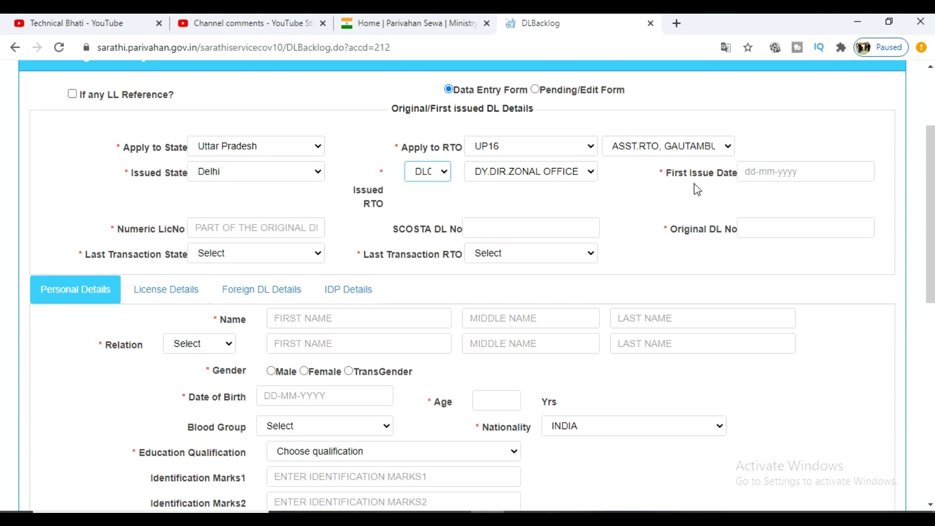
left_click(774, 174)
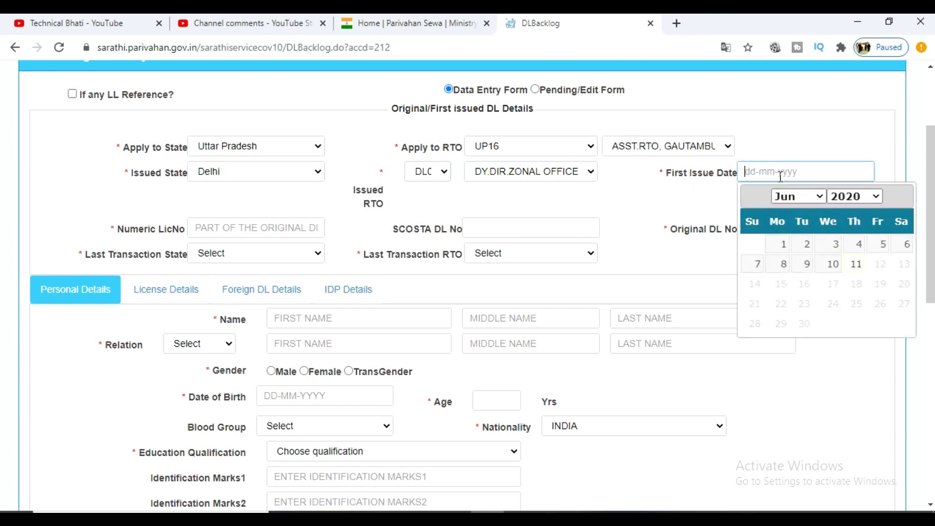
left_click(694, 204)
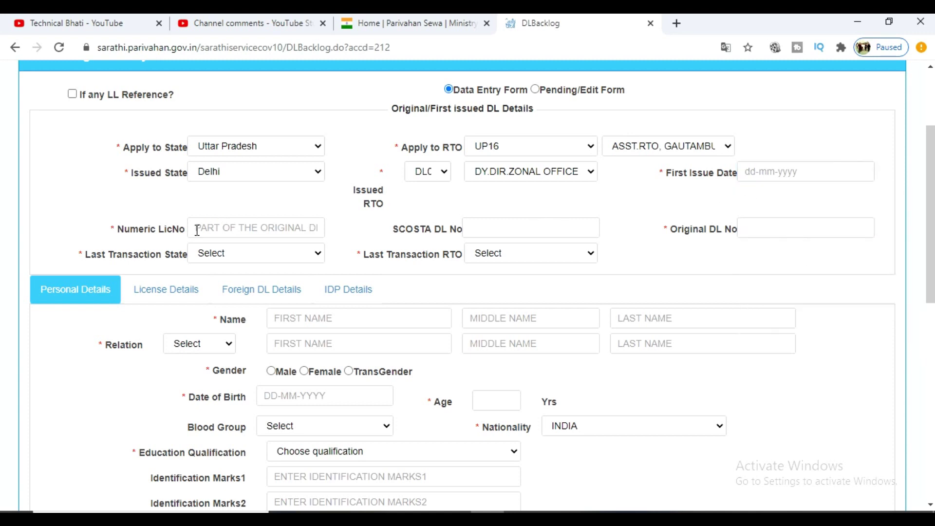
left_click(254, 229)
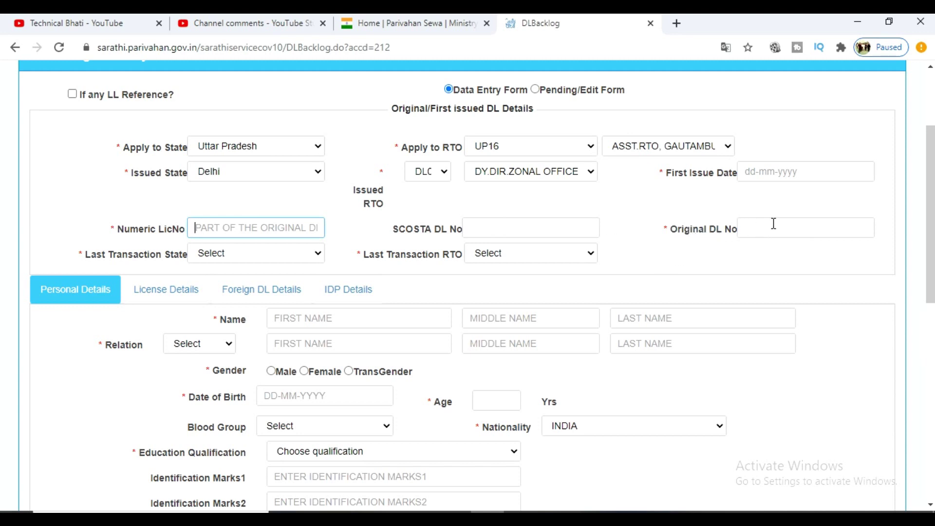
left_click(271, 255)
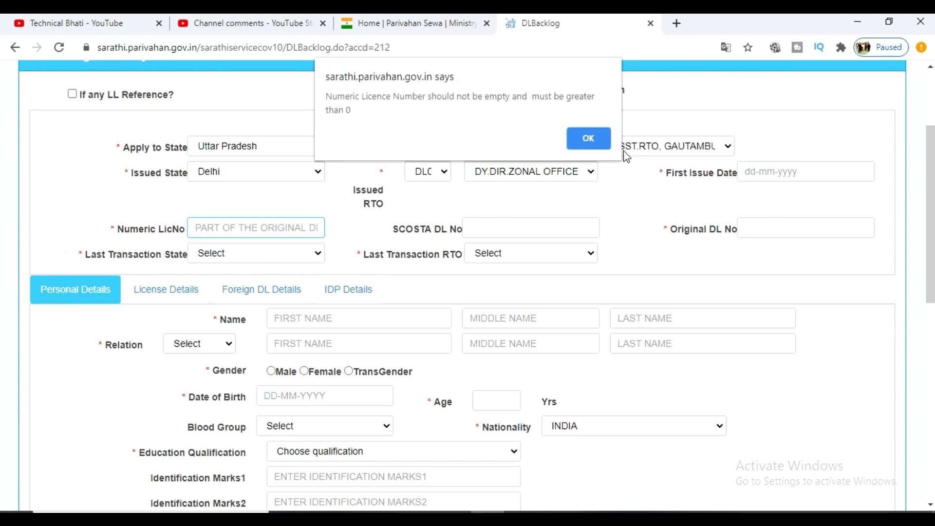
left_click(589, 139)
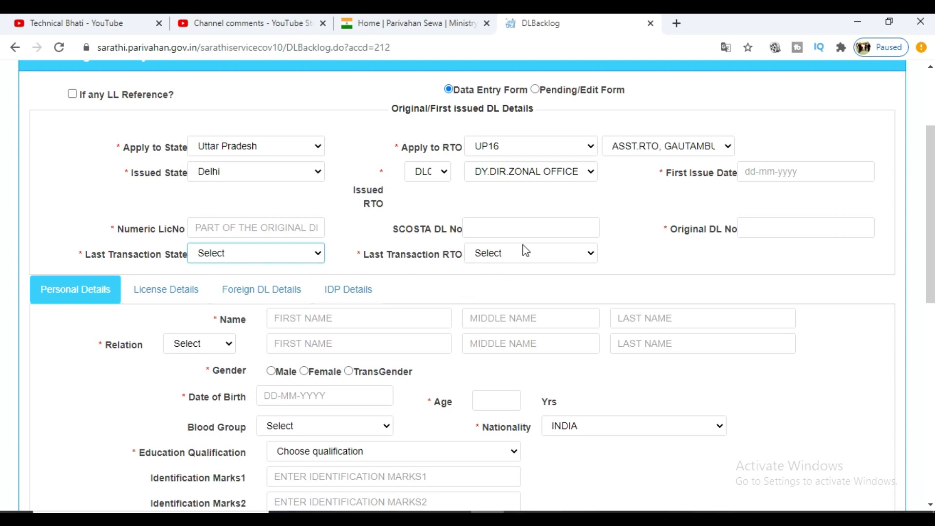
- Choose Father Name as the relation type in Personal Details
scroll(525, 251, "down", 3)
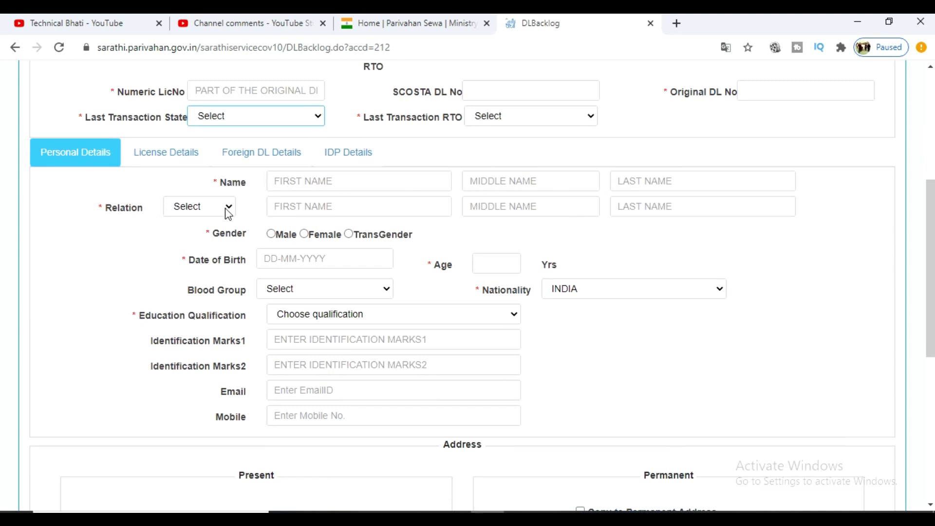
scroll(226, 210, "down", 2)
left_click(224, 139)
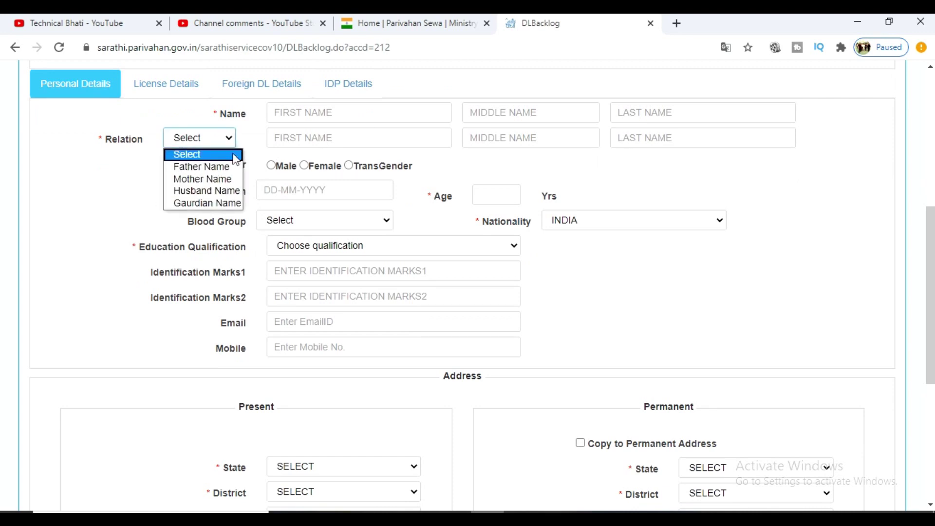
left_click(207, 166)
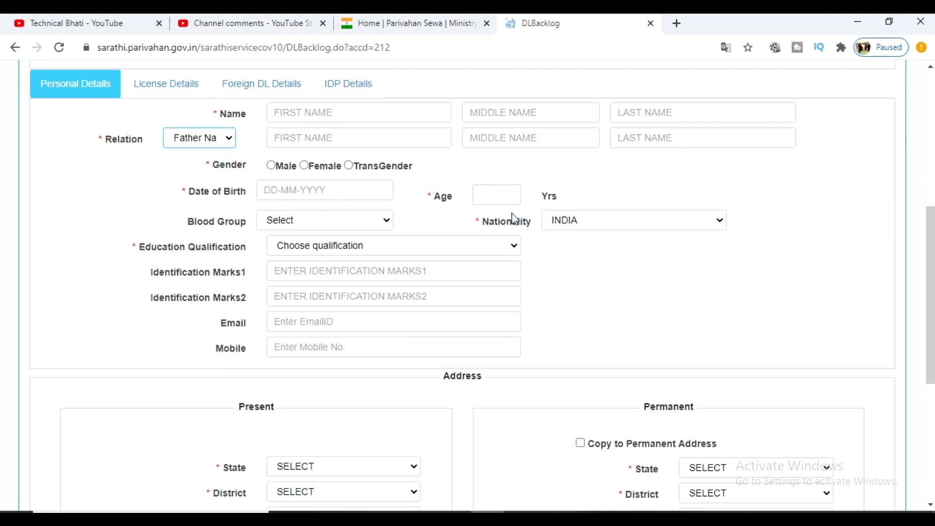
left_click(317, 191)
left_click(486, 193)
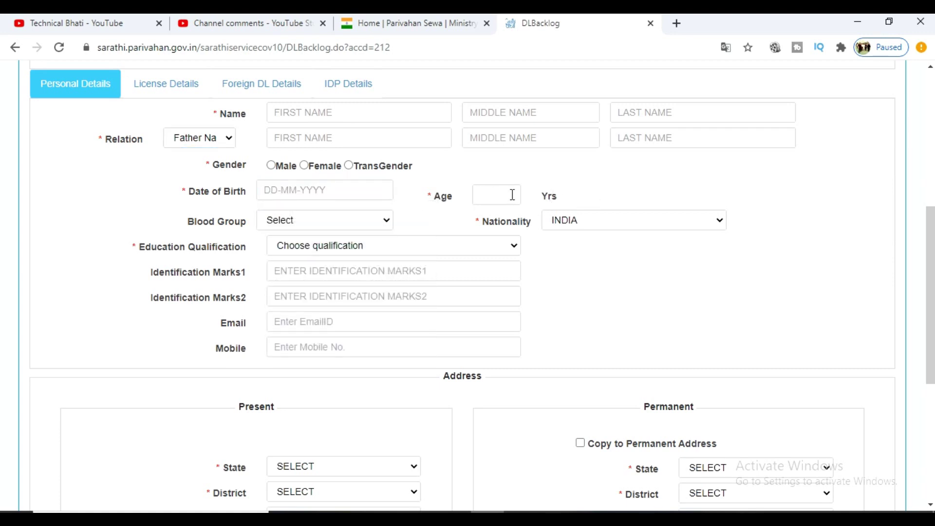
- Set blood group AB-, nationality INDIA and education Graduate in Non Medical Sciences
left_click(350, 222)
left_click(368, 345)
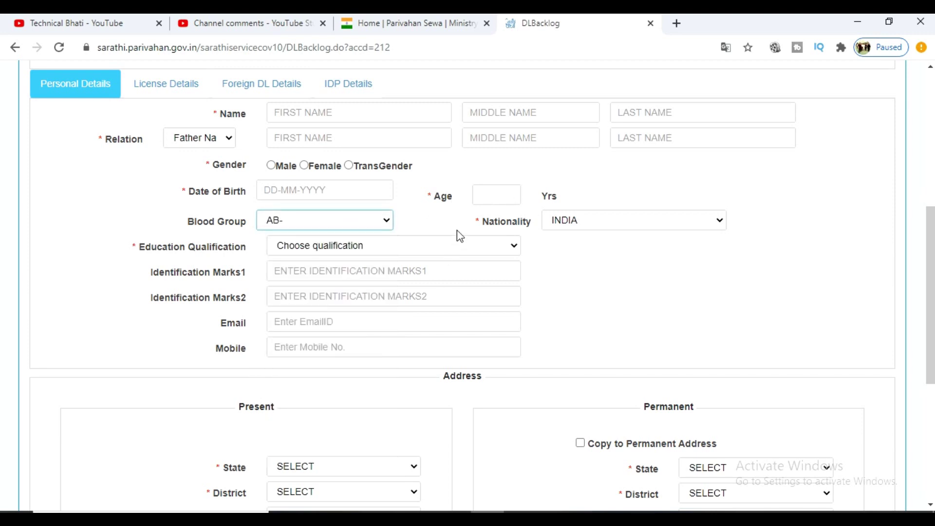
left_click(595, 224)
left_click(787, 203)
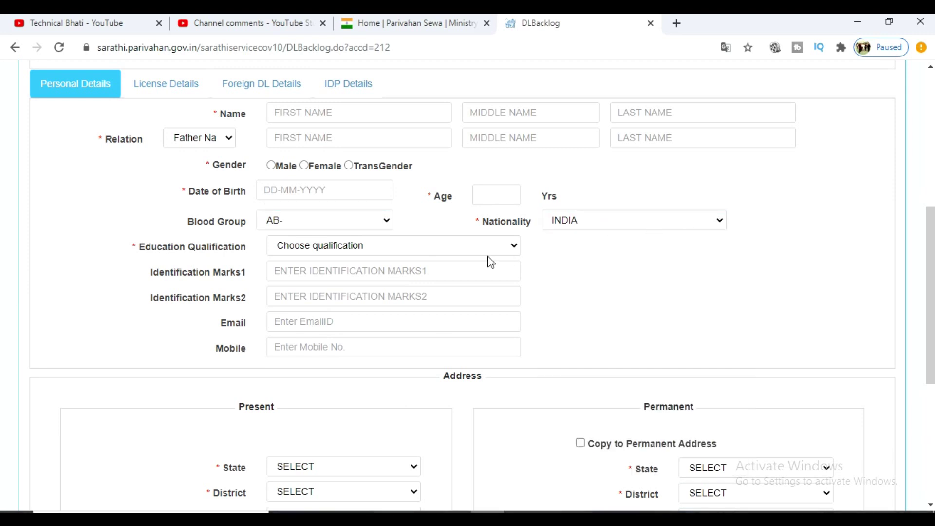
left_click(452, 248)
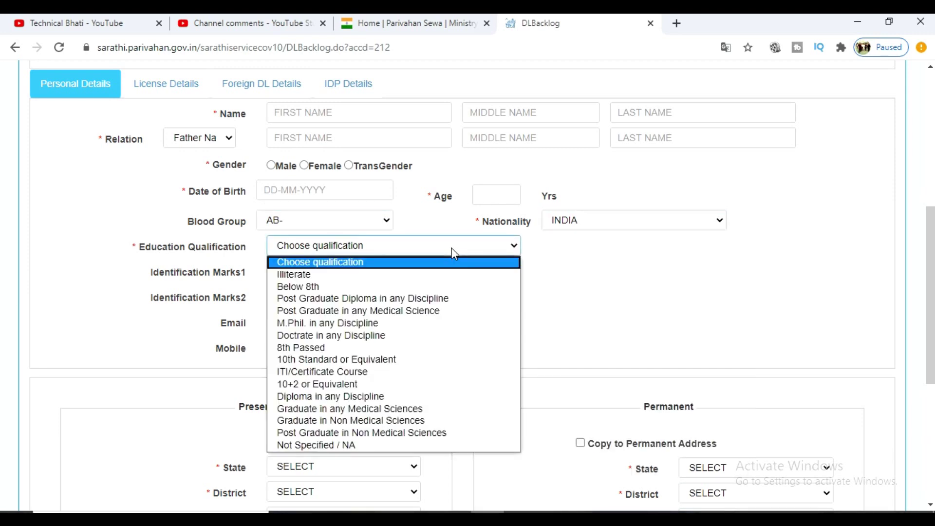
left_click(471, 421)
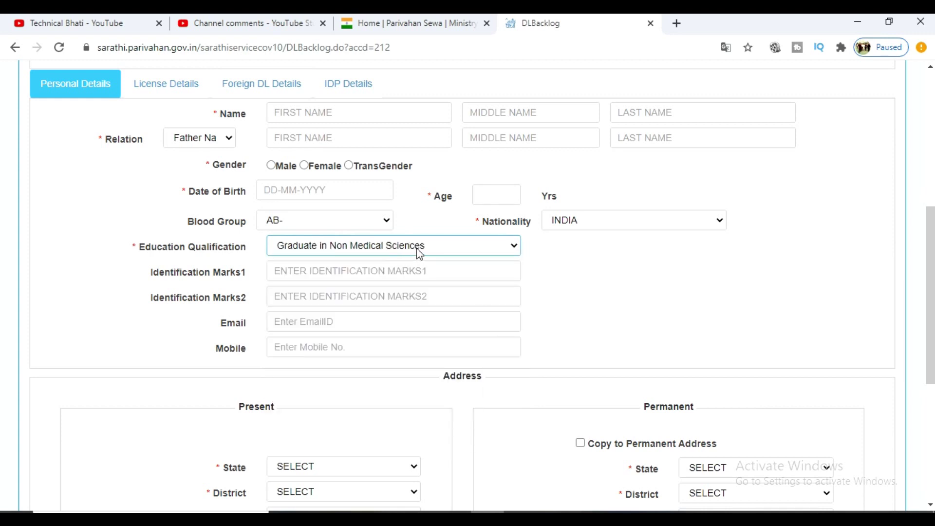
left_click(391, 268)
scroll(396, 307, "down", 1)
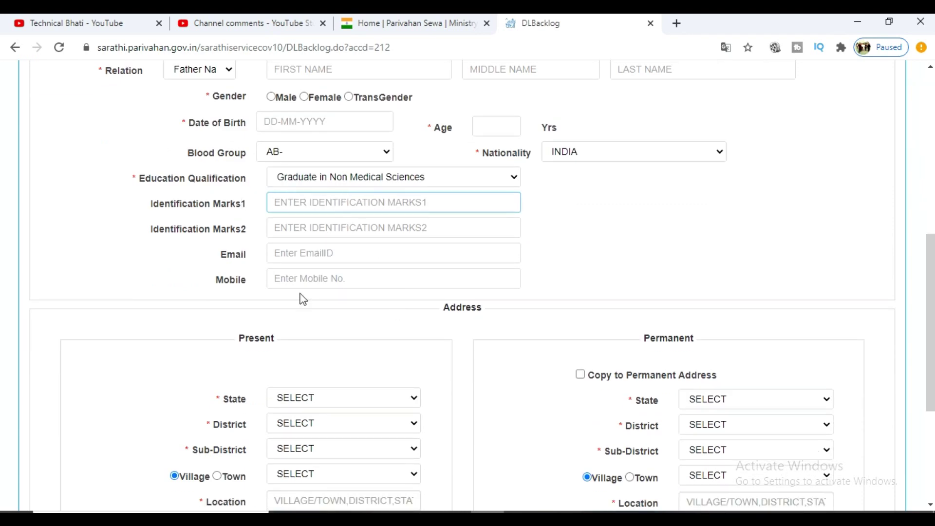
scroll(303, 299, "down", 2)
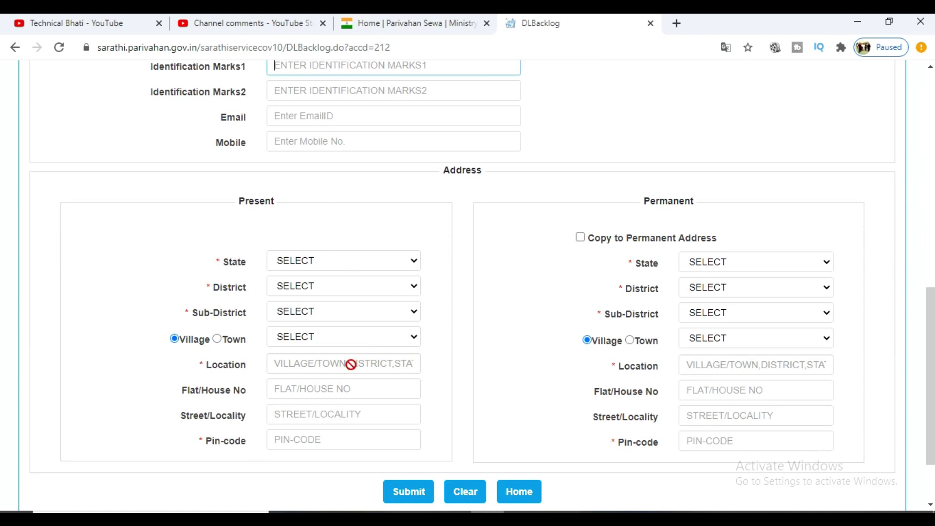
- Select CHANDIGARH as the present-address state, district and tehsil, then visit the house, street and pin-code fields
left_click(355, 262)
left_click(314, 319)
left_click(339, 291)
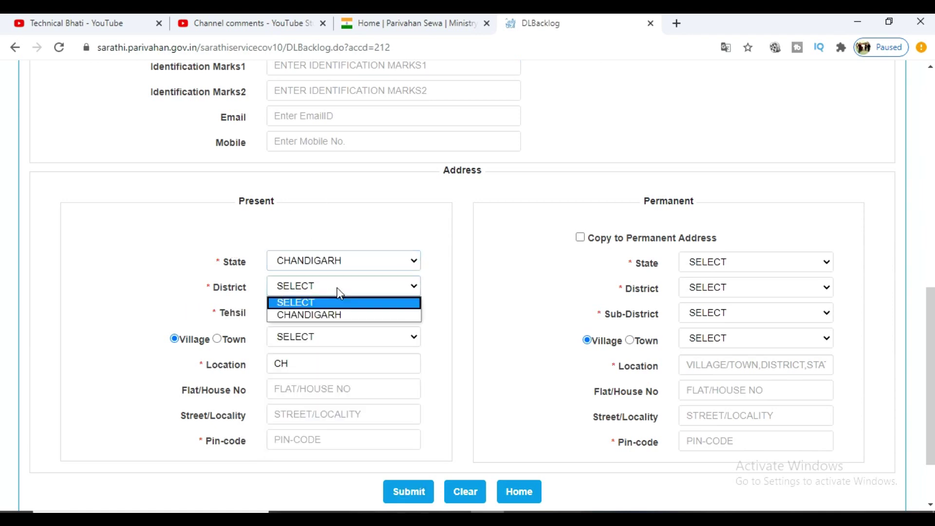
left_click(335, 315)
left_click(335, 319)
left_click(332, 339)
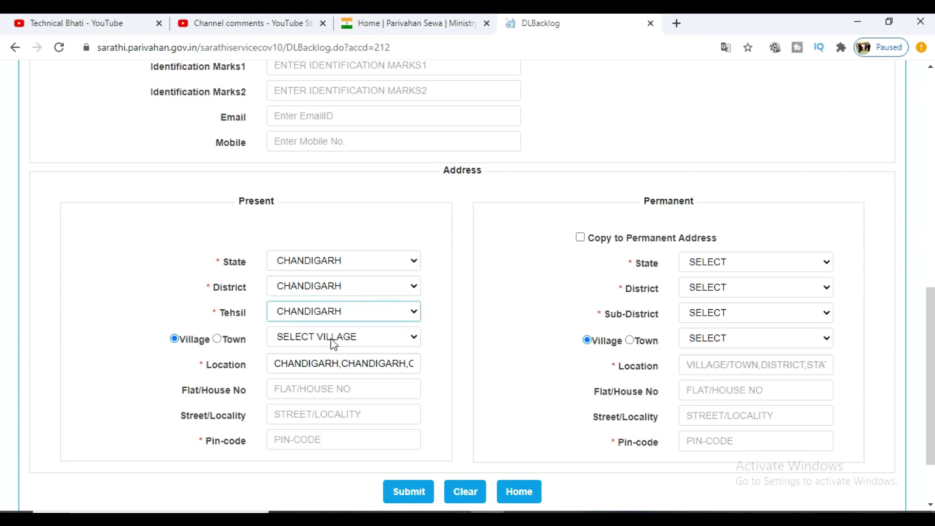
left_click(451, 339)
left_click(316, 393)
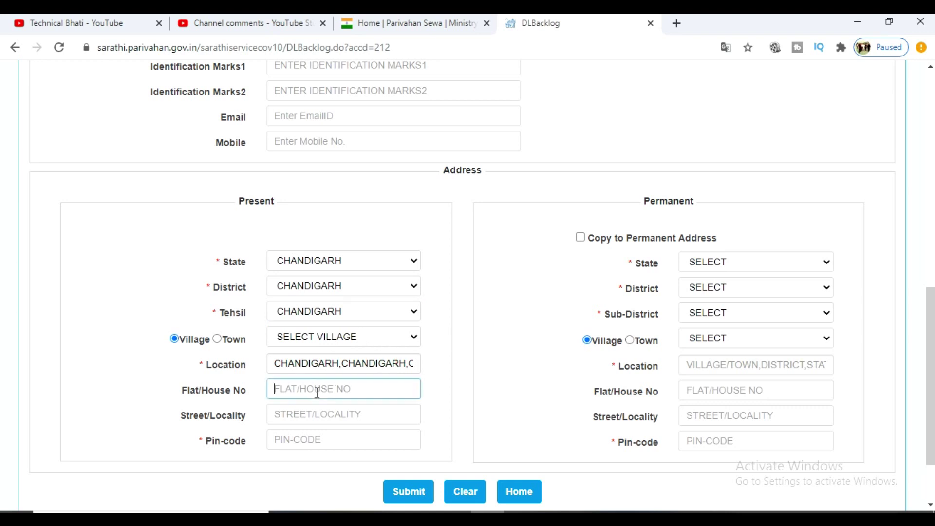
left_click(317, 418)
left_click(303, 440)
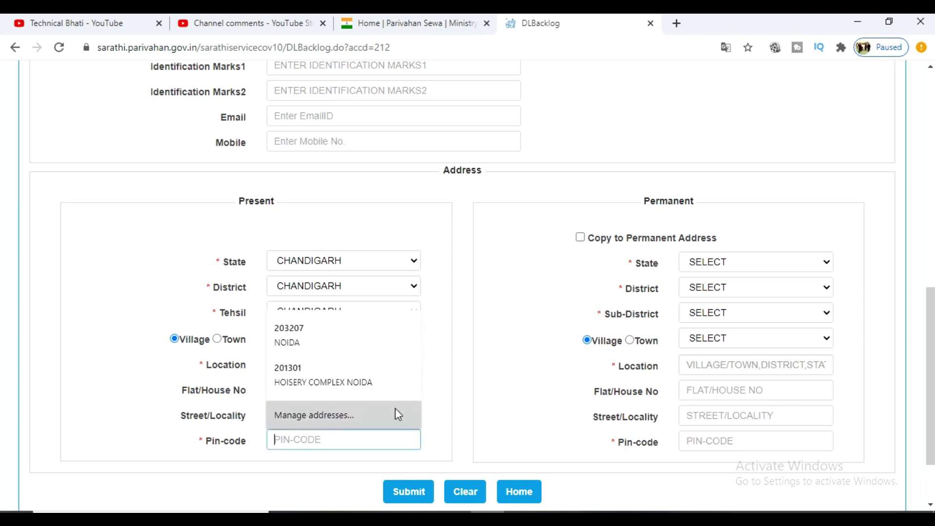
left_click(460, 365)
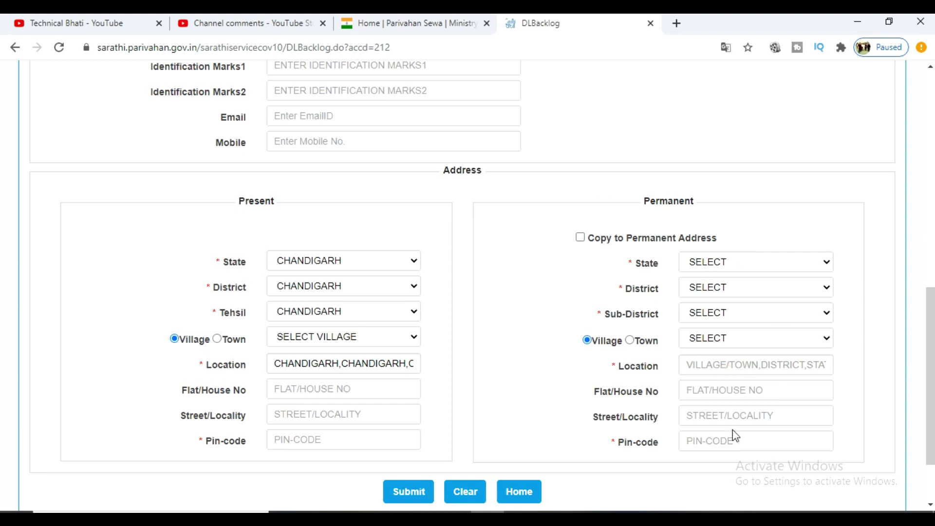
scroll(732, 431, "up", 5)
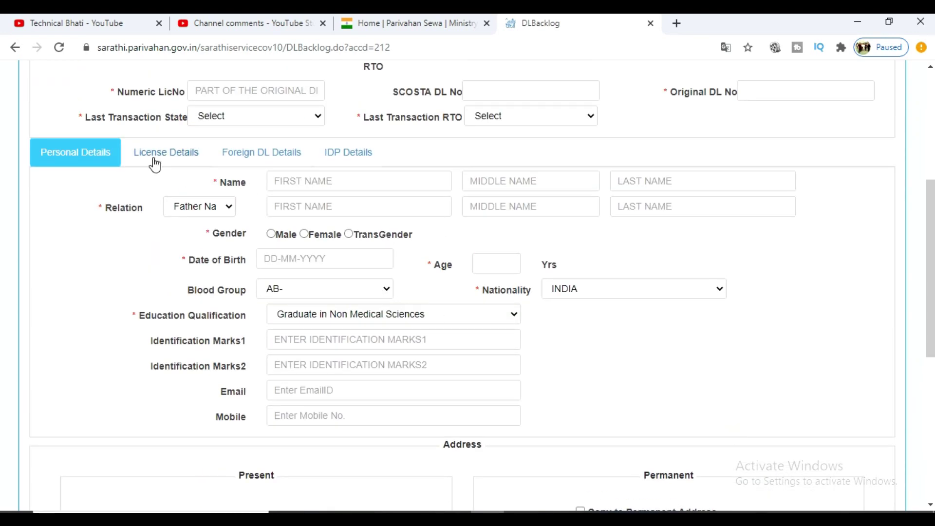
scroll(156, 161, "up", 2)
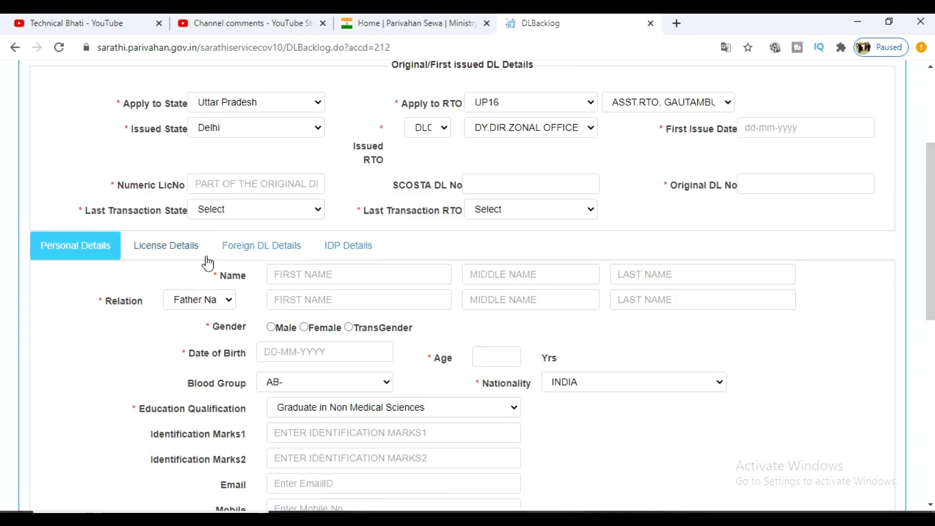
left_click(175, 249)
left_click(269, 251)
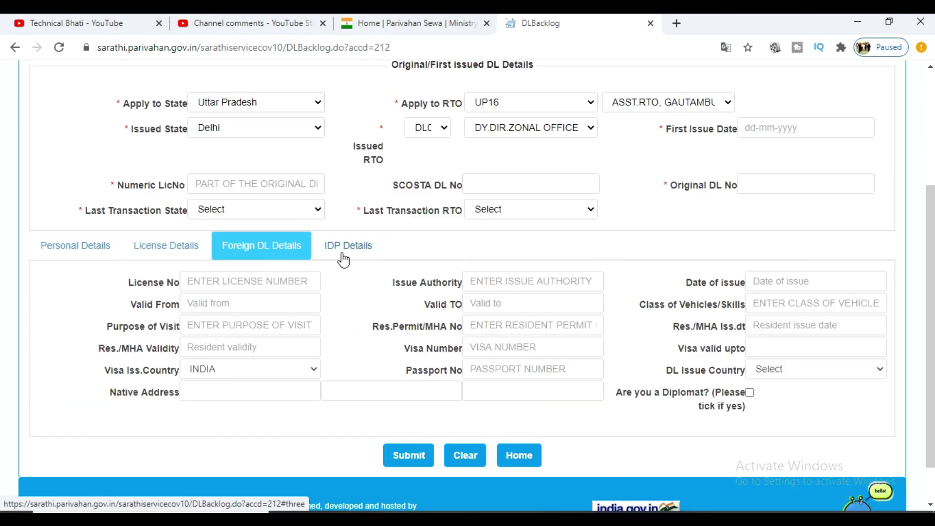
left_click(349, 247)
left_click(166, 253)
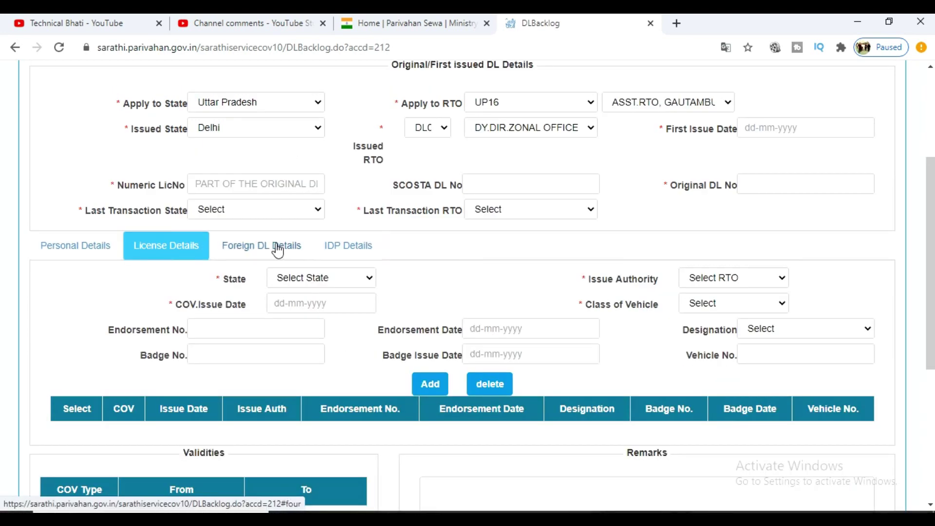
left_click(278, 248)
left_click(353, 251)
left_click(84, 253)
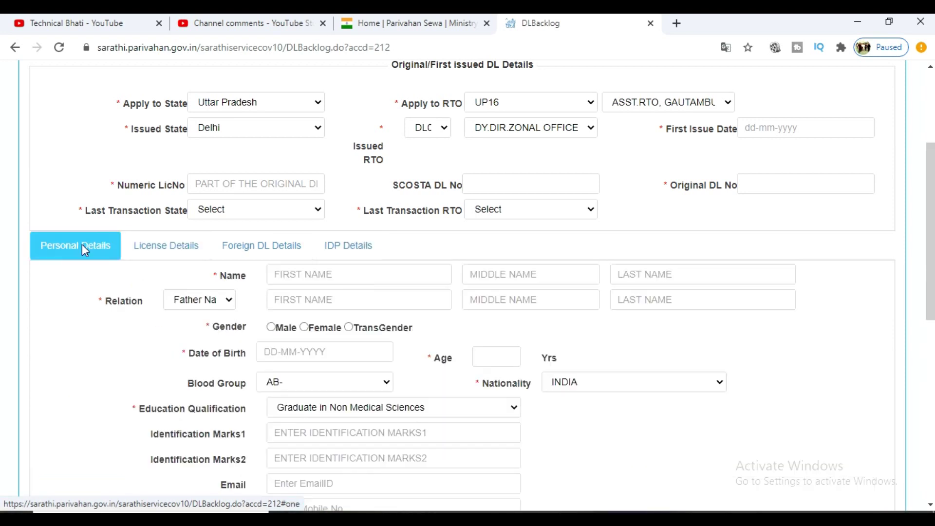
scroll(90, 260, "down", 3)
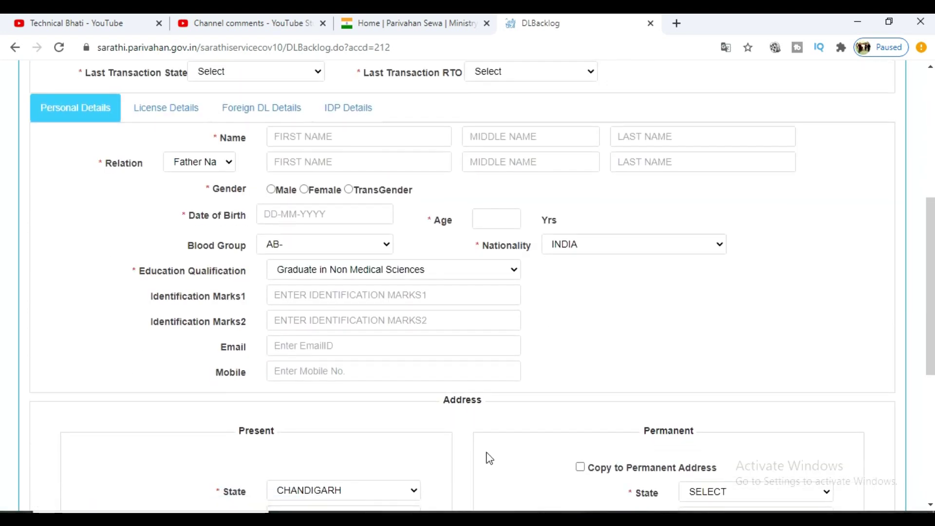
- Review the DL Backlog form, then switch to the YouTube channel's videos page
scroll(486, 457, "up", 6)
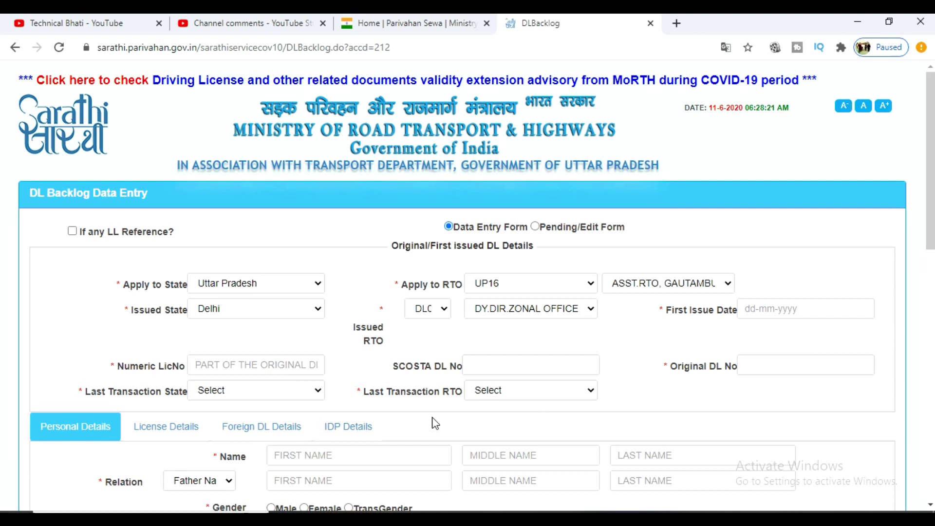
scroll(434, 422, "down", 12)
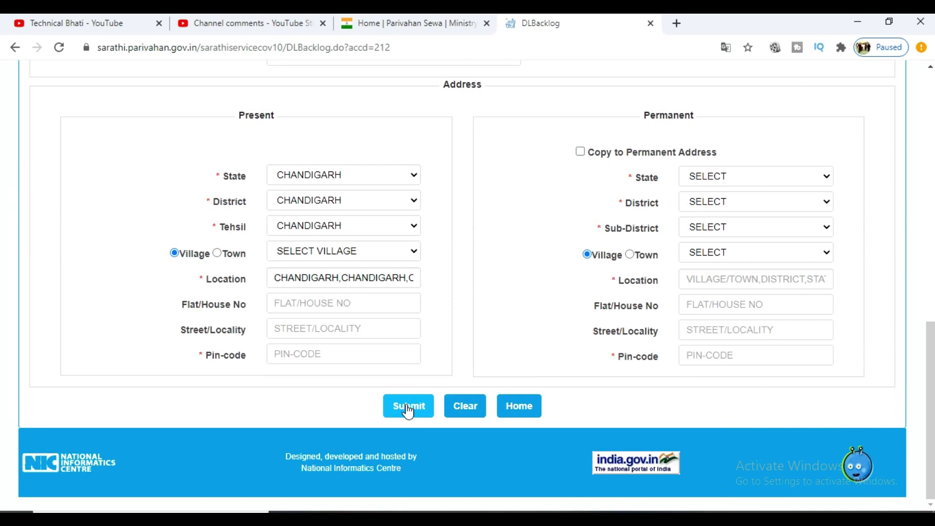
scroll(618, 433, "up", 12)
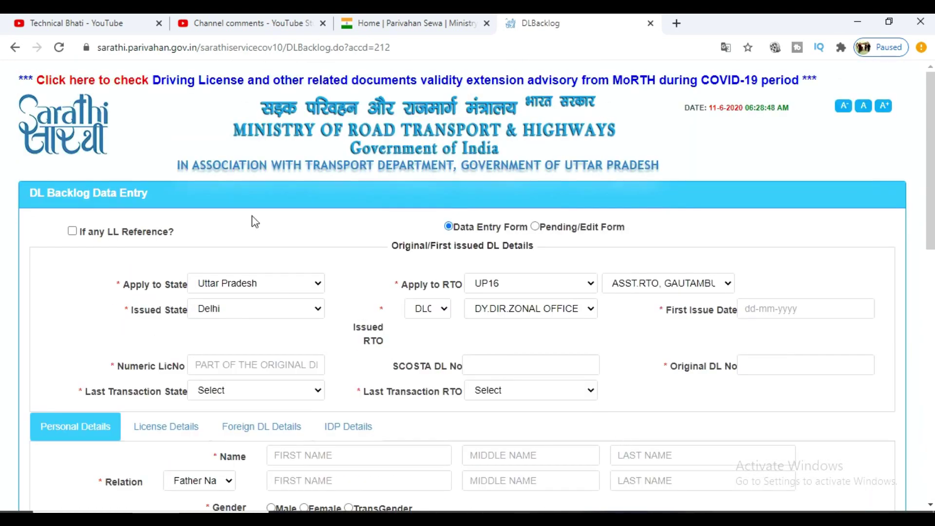
scroll(432, 327, "down", 12)
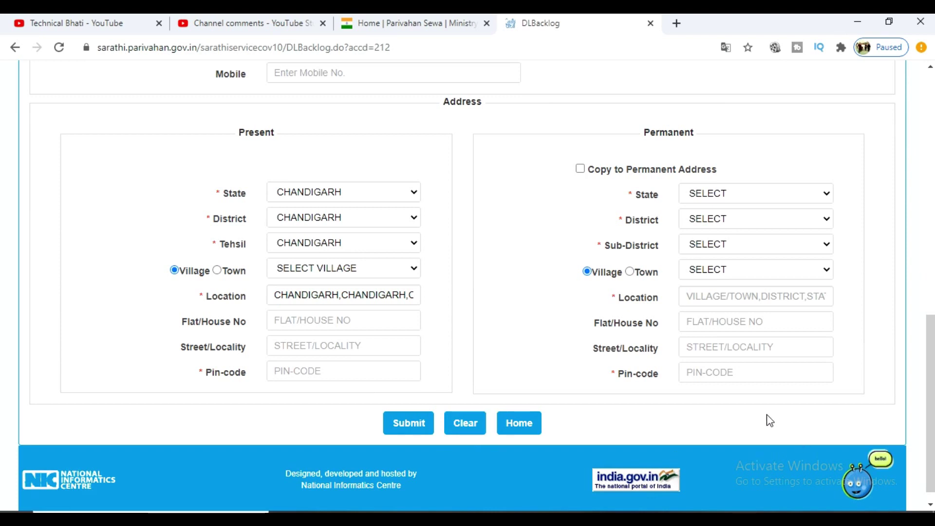
scroll(604, 397, "up", 6)
scroll(721, 346, "up", 5)
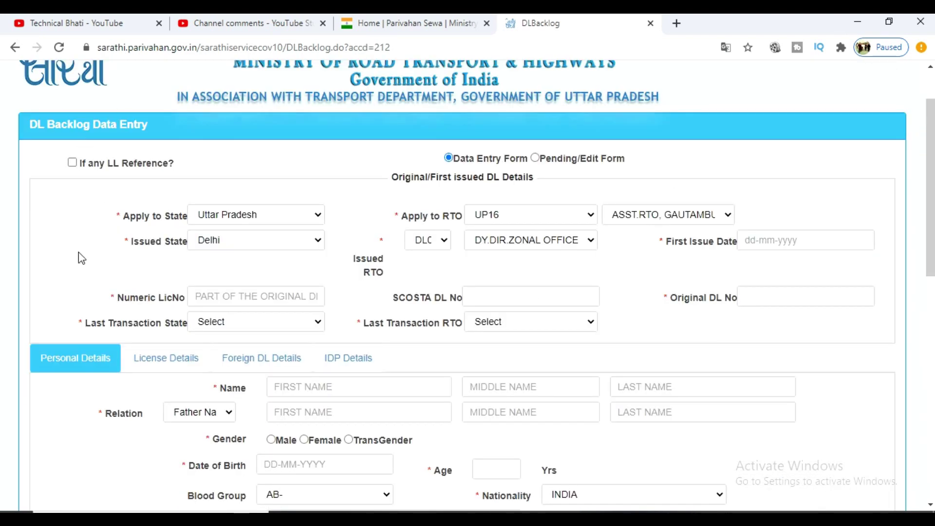
scroll(418, 419, "down", 6)
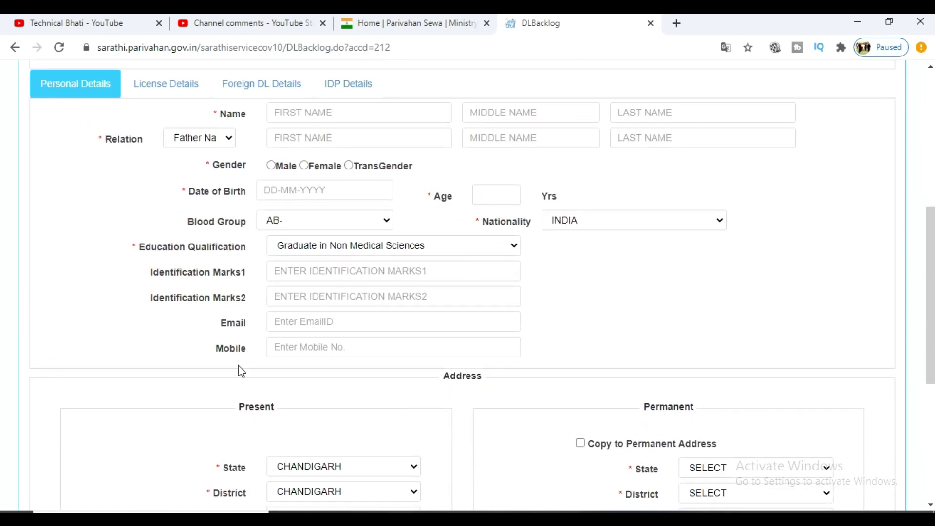
scroll(240, 369, "down", 6)
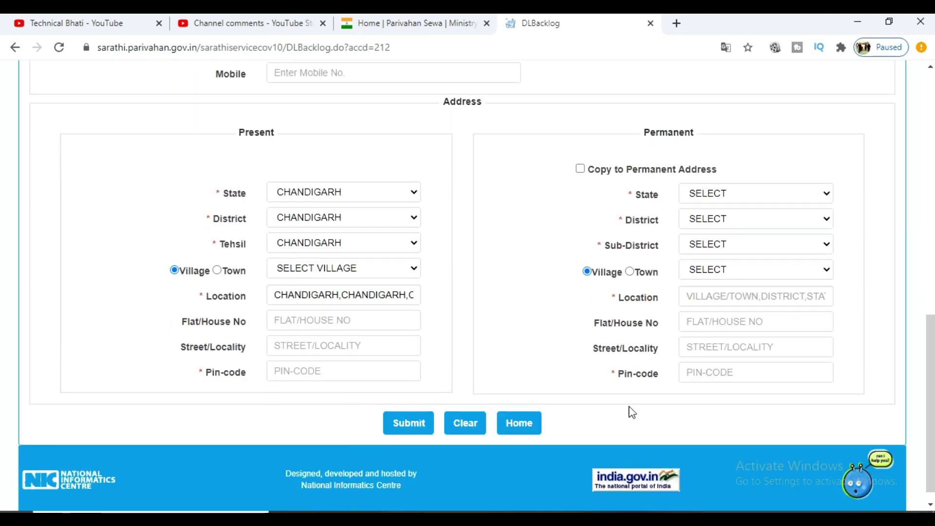
scroll(697, 424, "up", 5)
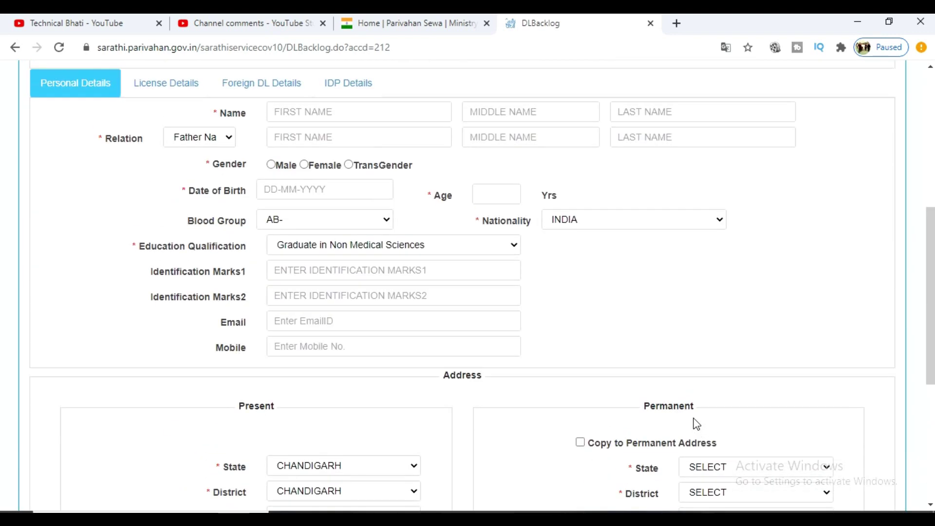
scroll(697, 423, "up", 4)
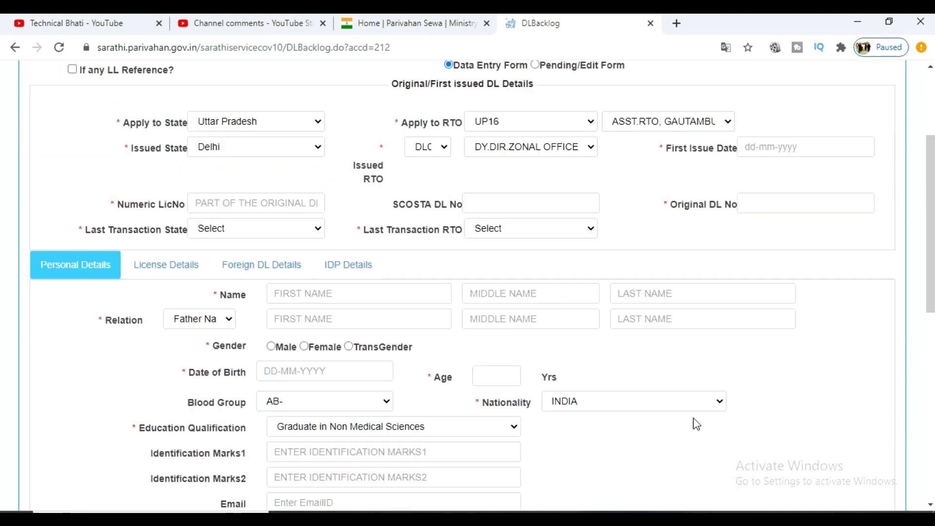
scroll(360, 360, "down", 5)
scroll(432, 419, "down", 5)
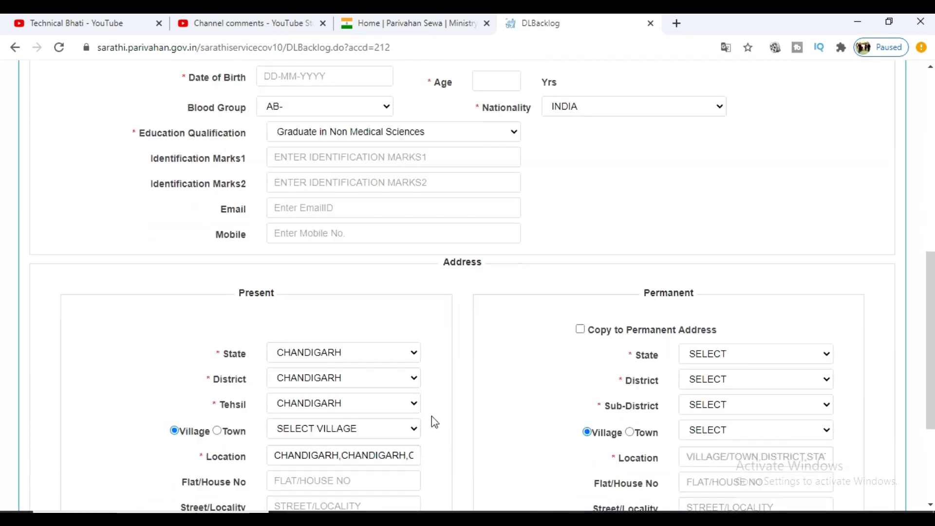
scroll(708, 400, "up", 3)
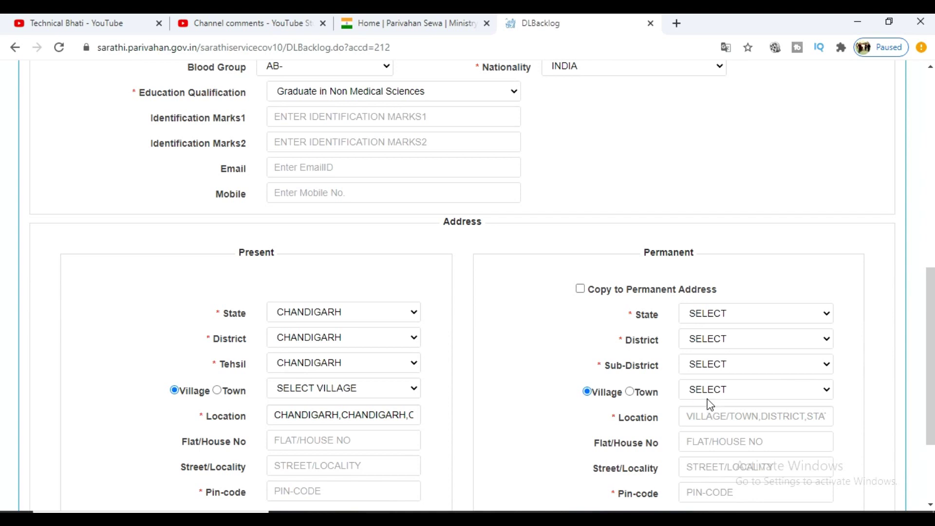
scroll(368, 400, "down", 3)
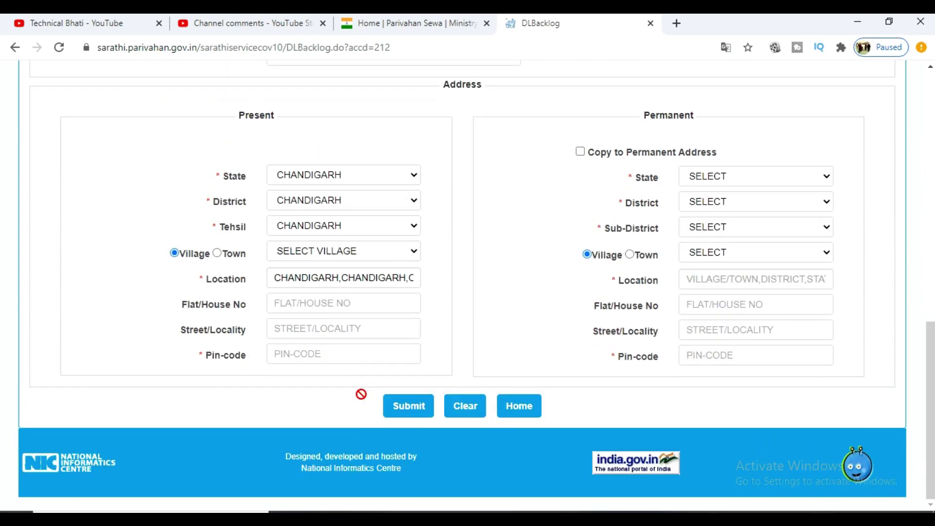
scroll(636, 423, "up", 4)
scroll(632, 418, "up", 5)
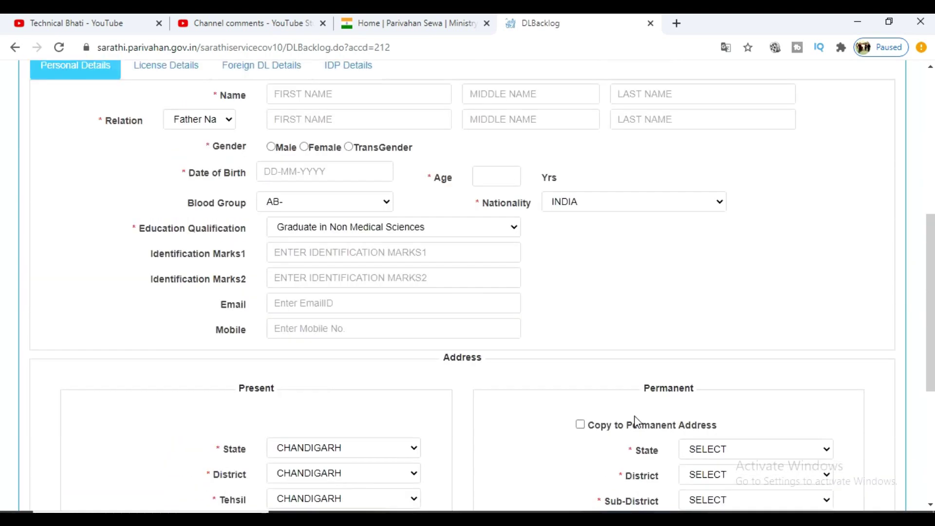
scroll(448, 367, "down", 7)
scroll(569, 451, "up", 5)
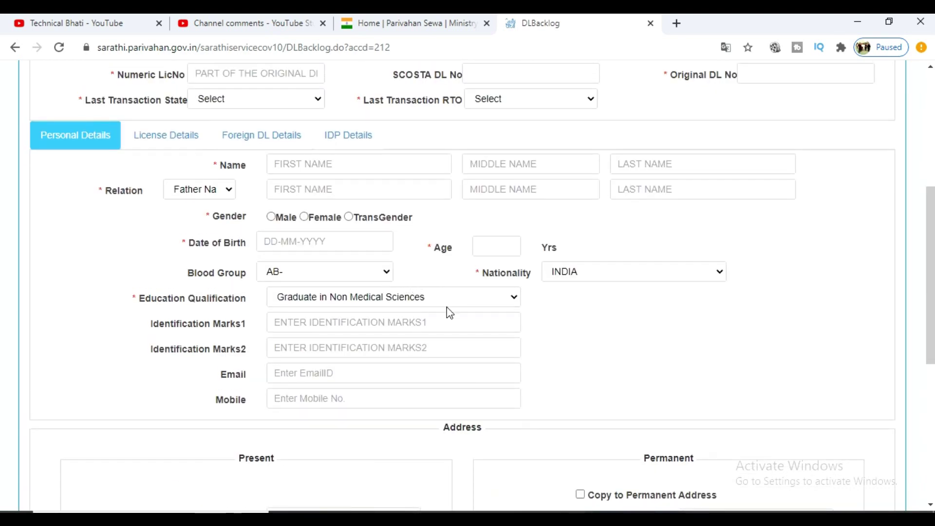
scroll(467, 328, "down", 4)
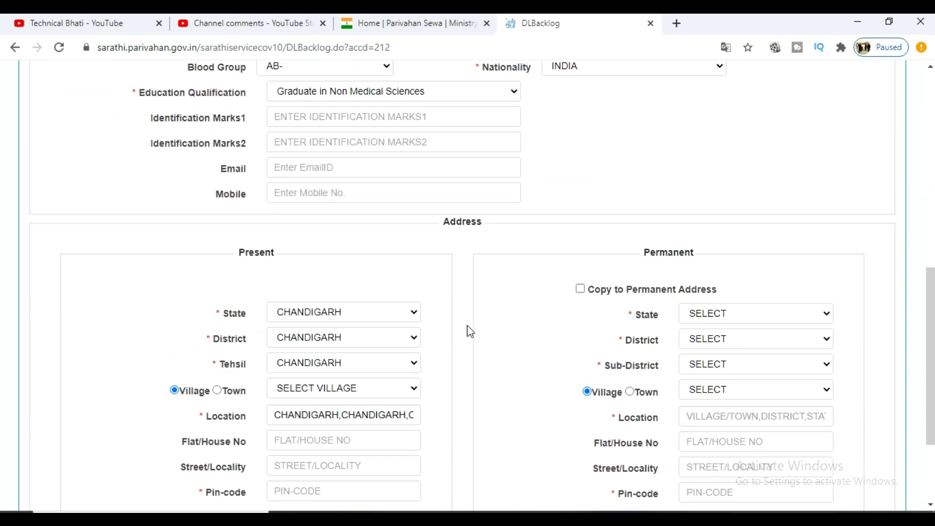
scroll(467, 330, "up", 6)
scroll(300, 256, "down", 3)
scroll(378, 326, "down", 5)
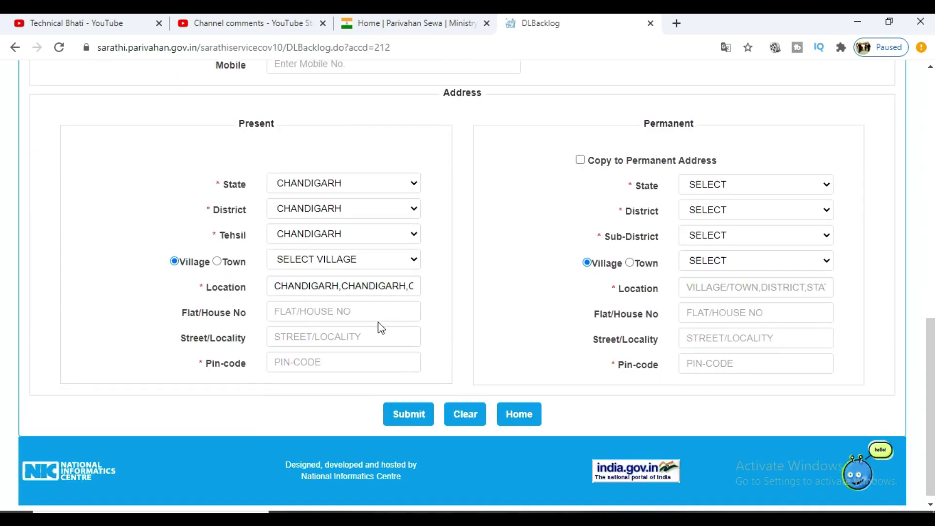
scroll(564, 334, "up", 5)
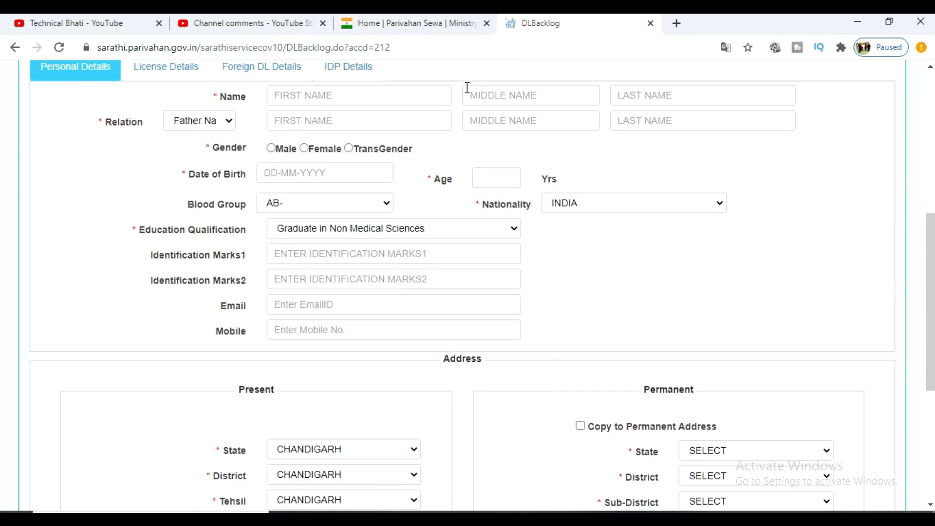
scroll(560, 309, "up", 5)
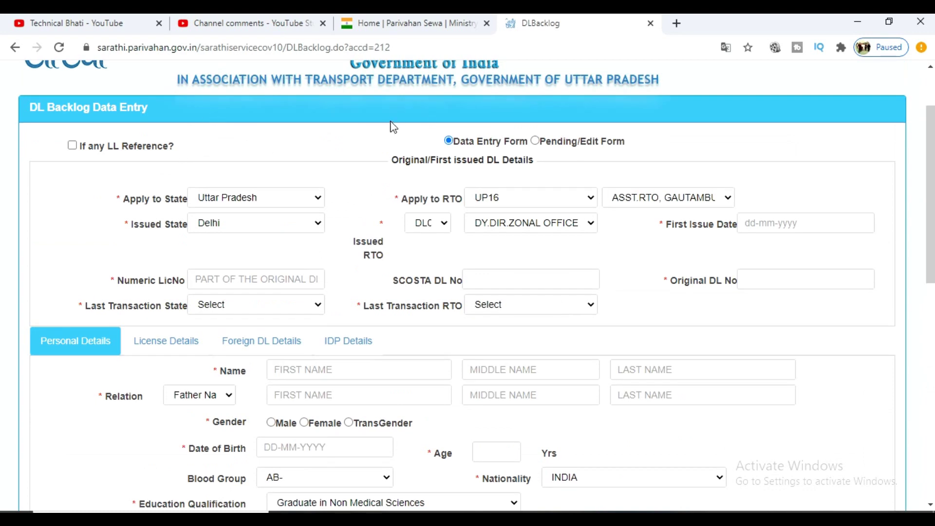
scroll(411, 276, "down", 2)
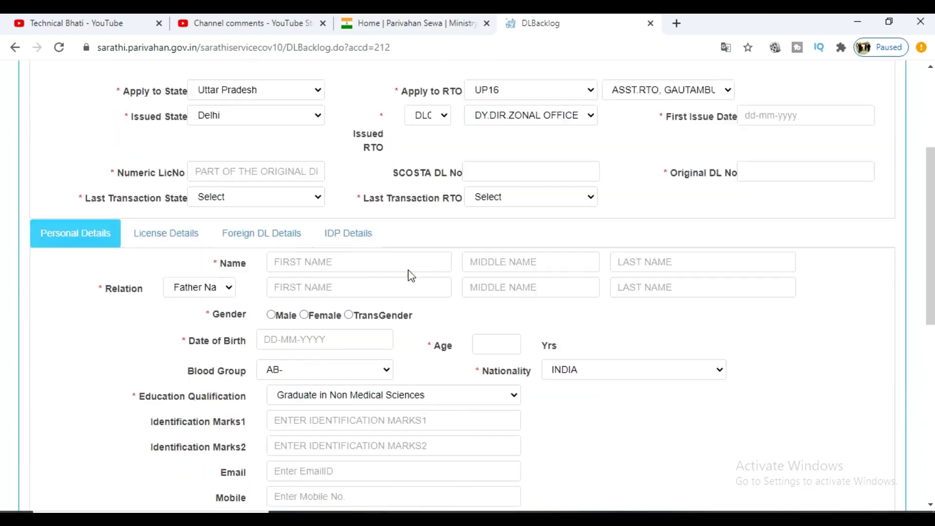
scroll(411, 275, "down", 3)
scroll(467, 281, "up", 1)
scroll(365, 209, "up", 3)
scroll(524, 273, "down", 6)
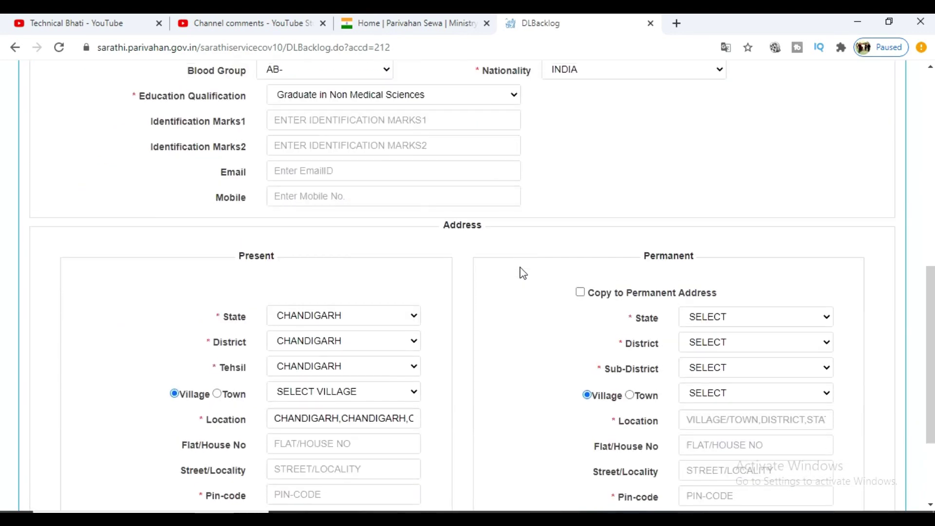
scroll(523, 271, "down", 3)
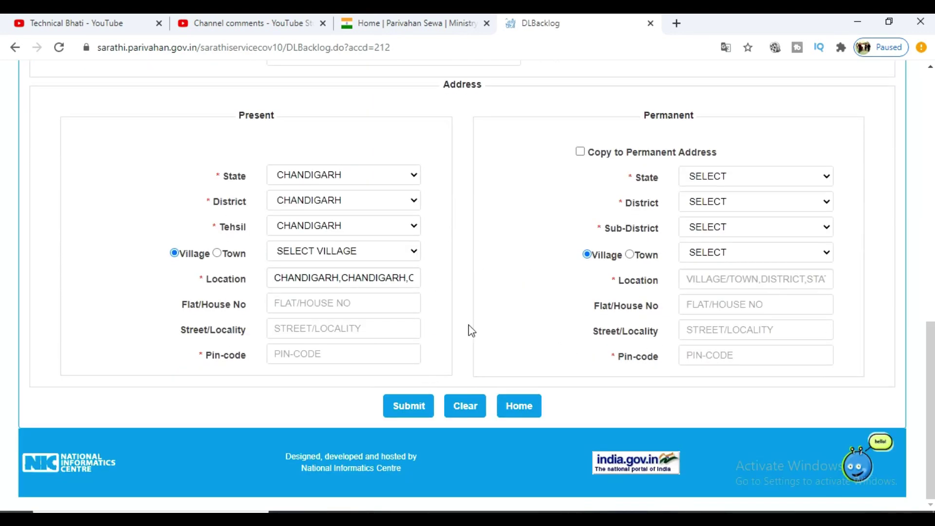
scroll(418, 281, "up", 8)
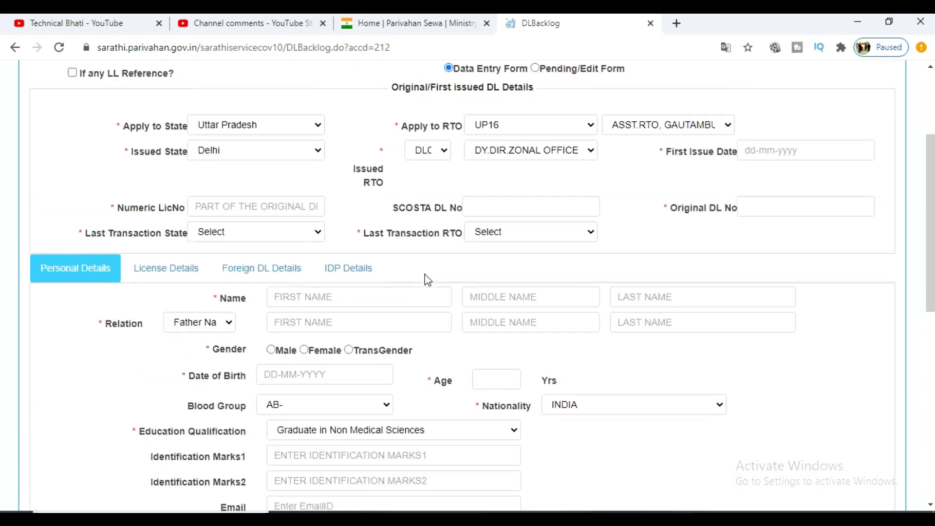
scroll(426, 277, "down", 5)
scroll(429, 278, "down", 4)
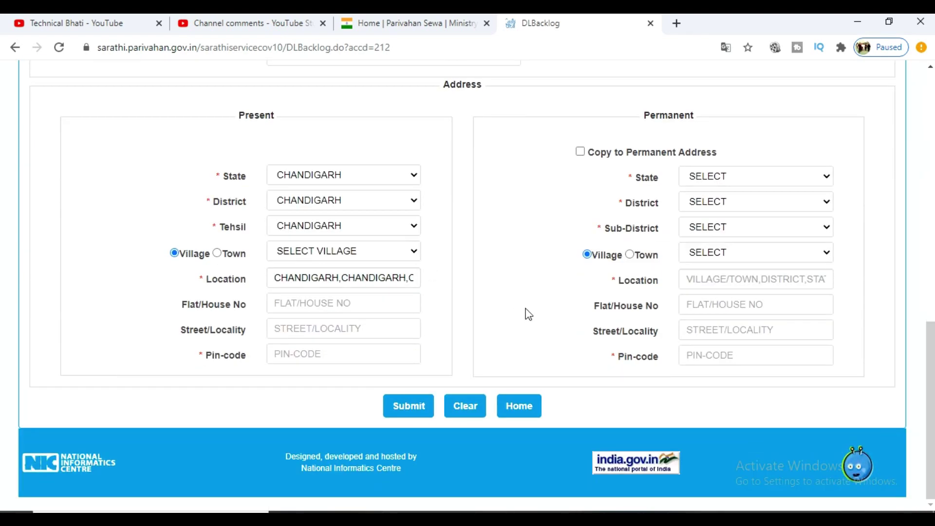
scroll(490, 269, "up", 8)
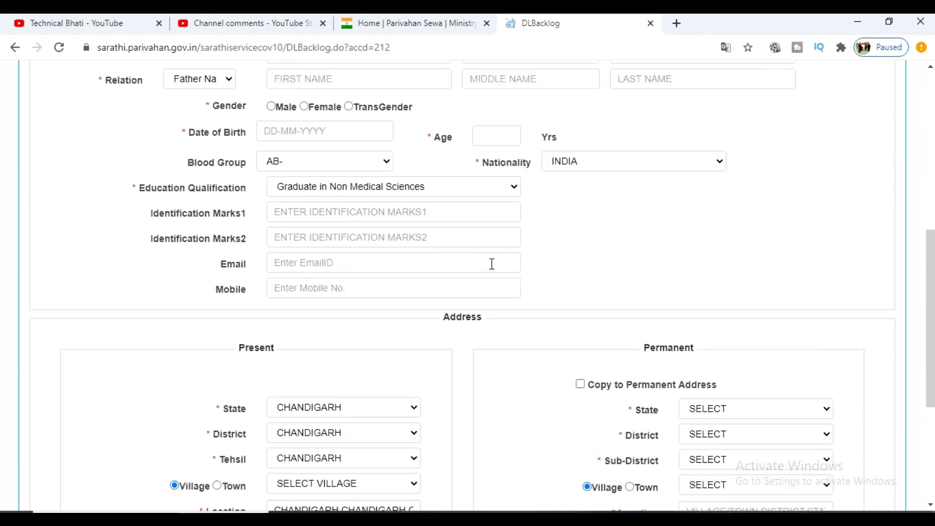
scroll(508, 250, "down", 5)
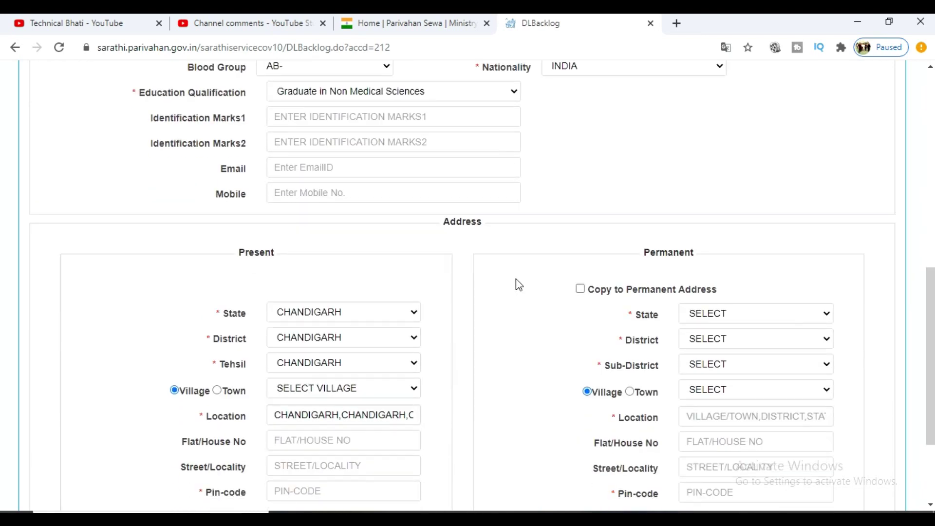
scroll(502, 300, "down", 3)
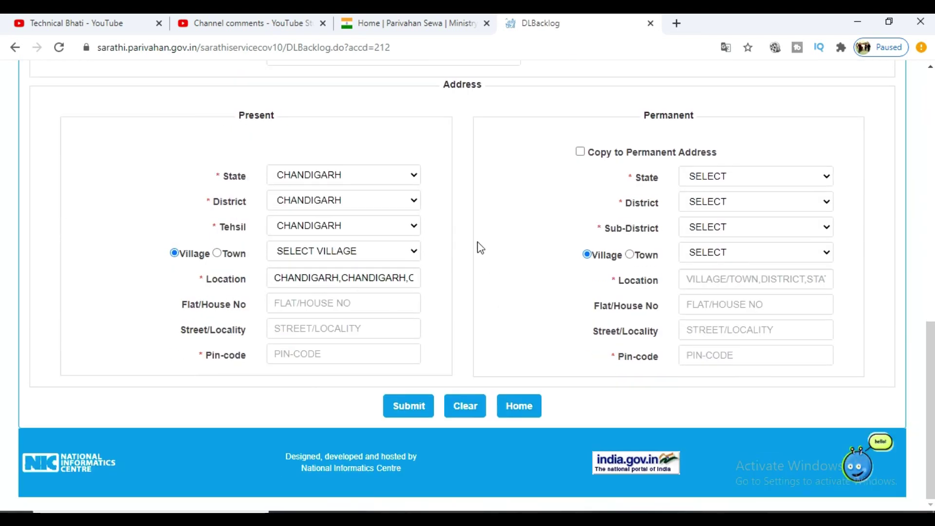
scroll(477, 246, "up", 1)
scroll(480, 248, "up", 1)
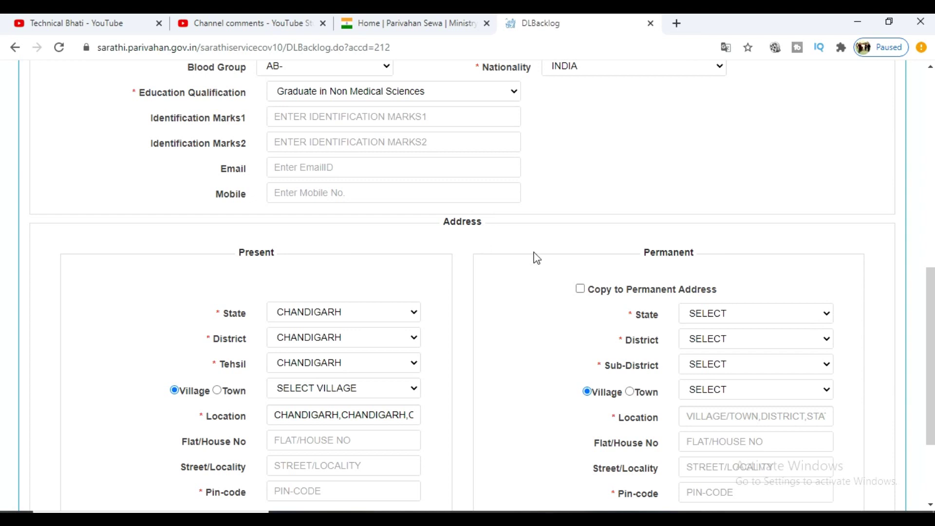
scroll(535, 253, "down", 2)
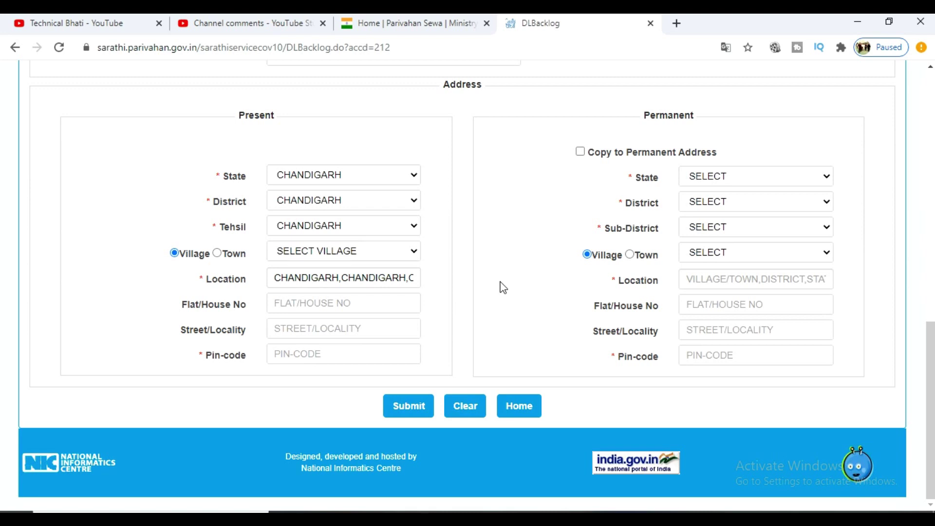
scroll(493, 292, "up", 7)
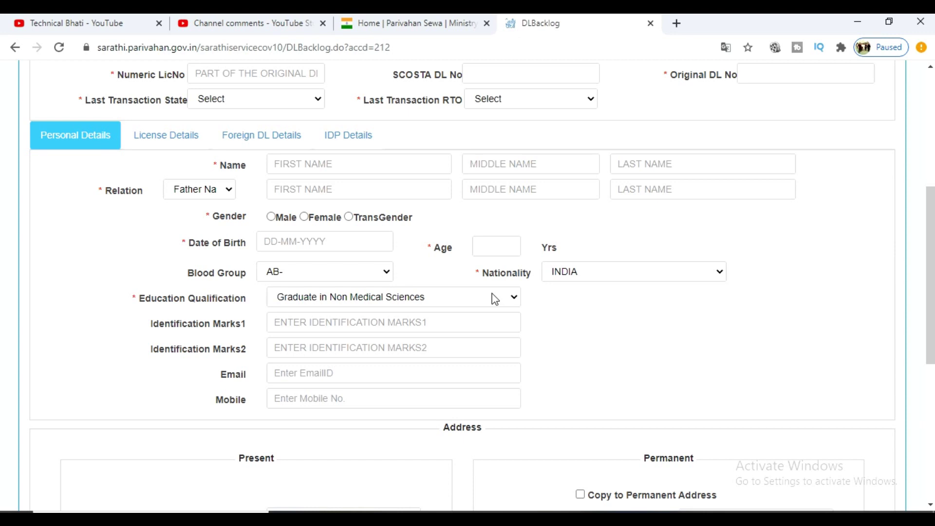
scroll(611, 341, "down", 7)
scroll(618, 344, "up", 7)
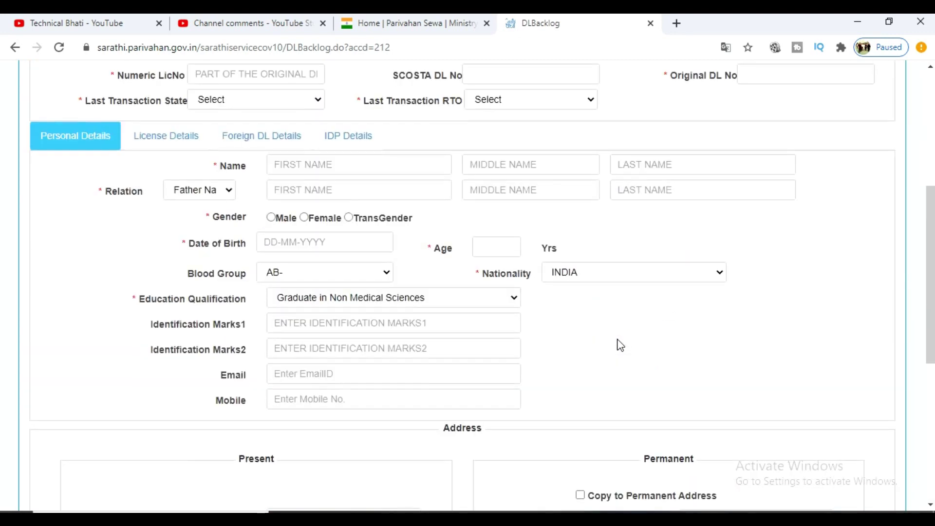
scroll(617, 343, "up", 5)
scroll(620, 344, "down", 5)
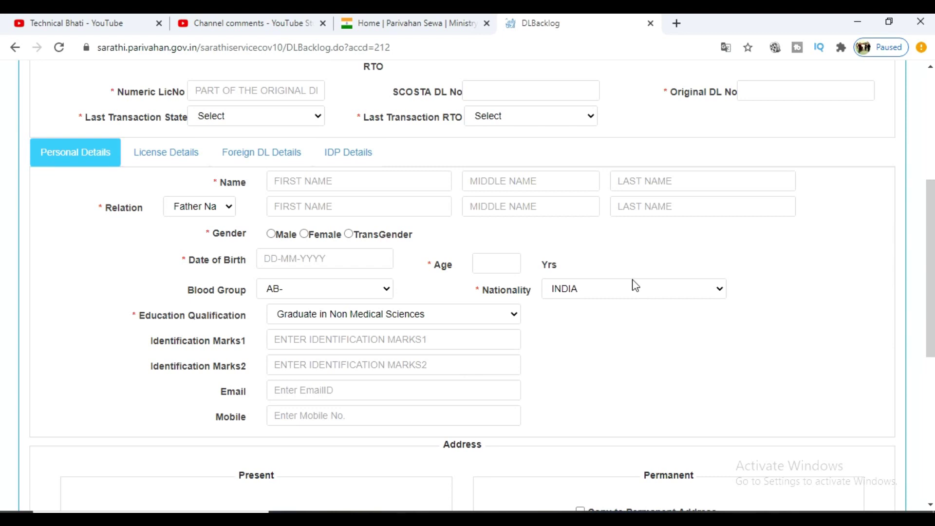
scroll(635, 285, "down", 7)
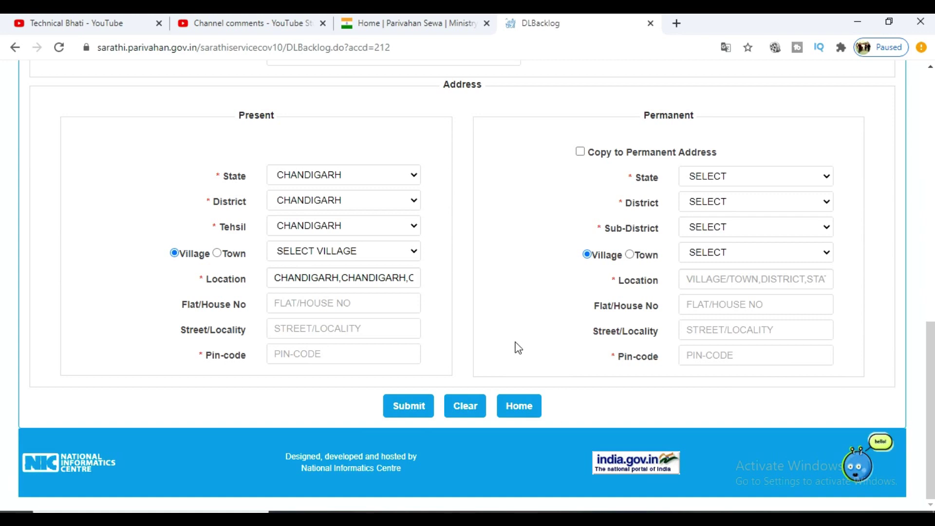
scroll(518, 348, "up", 2)
scroll(518, 348, "up", 4)
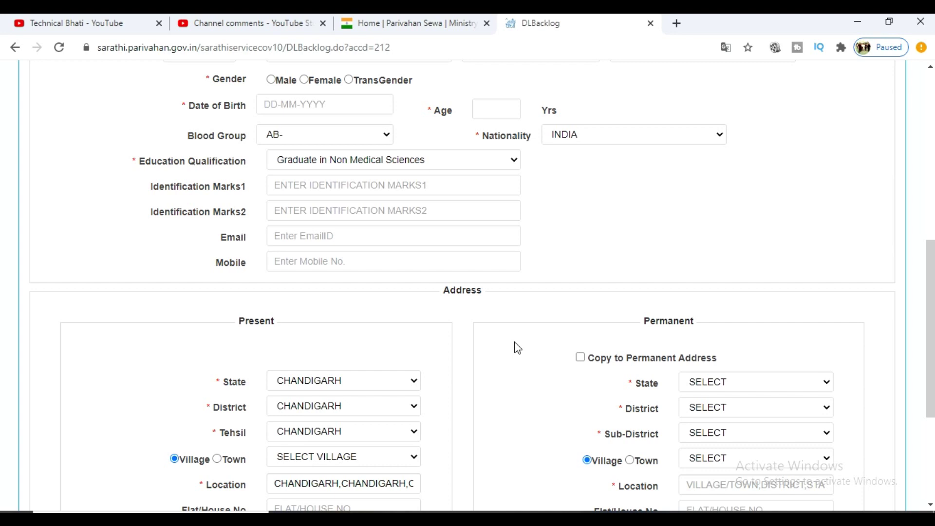
left_click(59, 22)
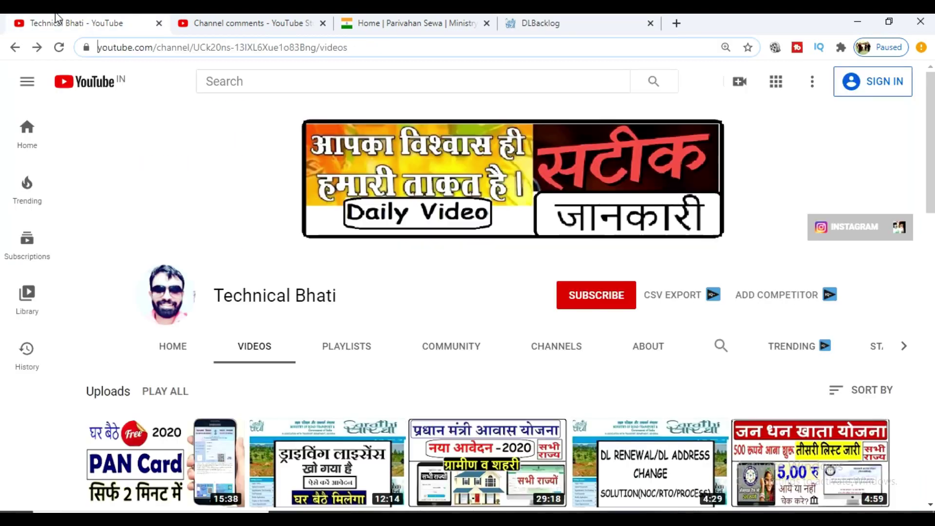